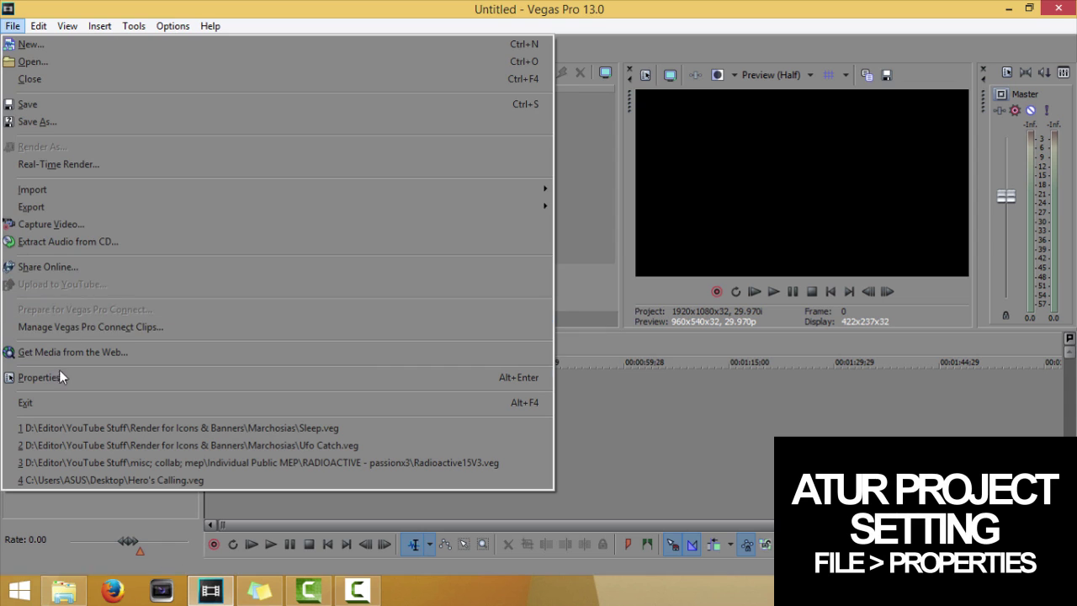
- Set the project template to HDV 720-30p with Best full-resolution rendering quality and apply the settings
left_click(622, 90)
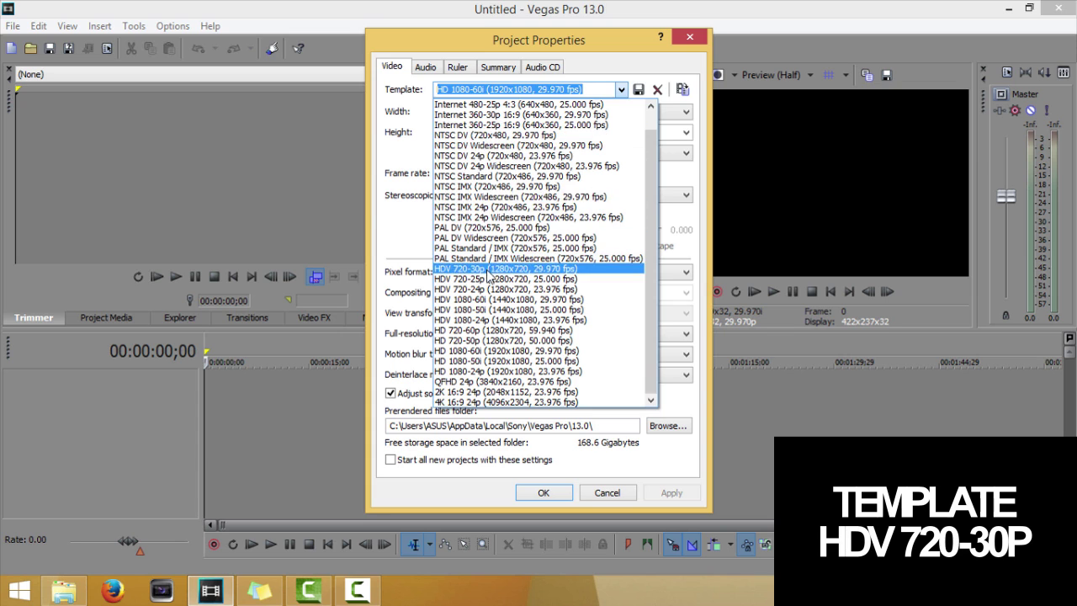
left_click(493, 268)
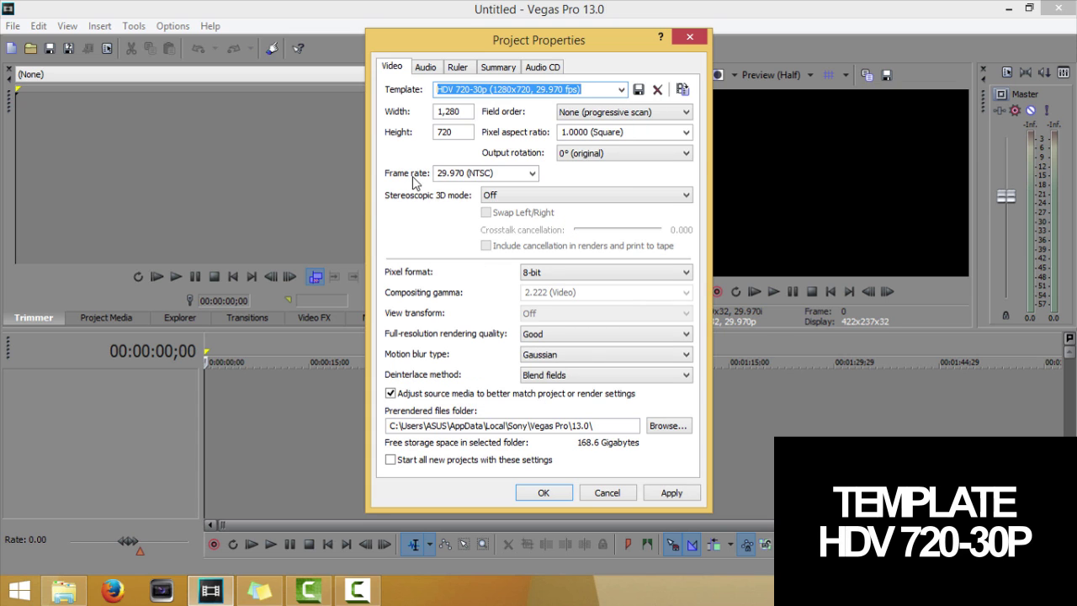
left_click(685, 335)
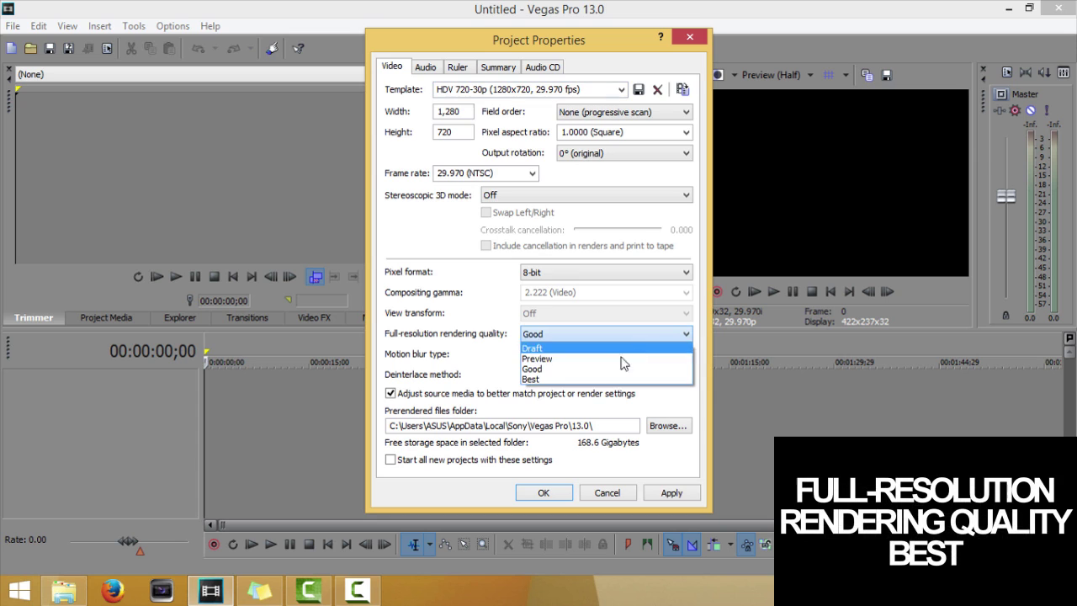
left_click(591, 386)
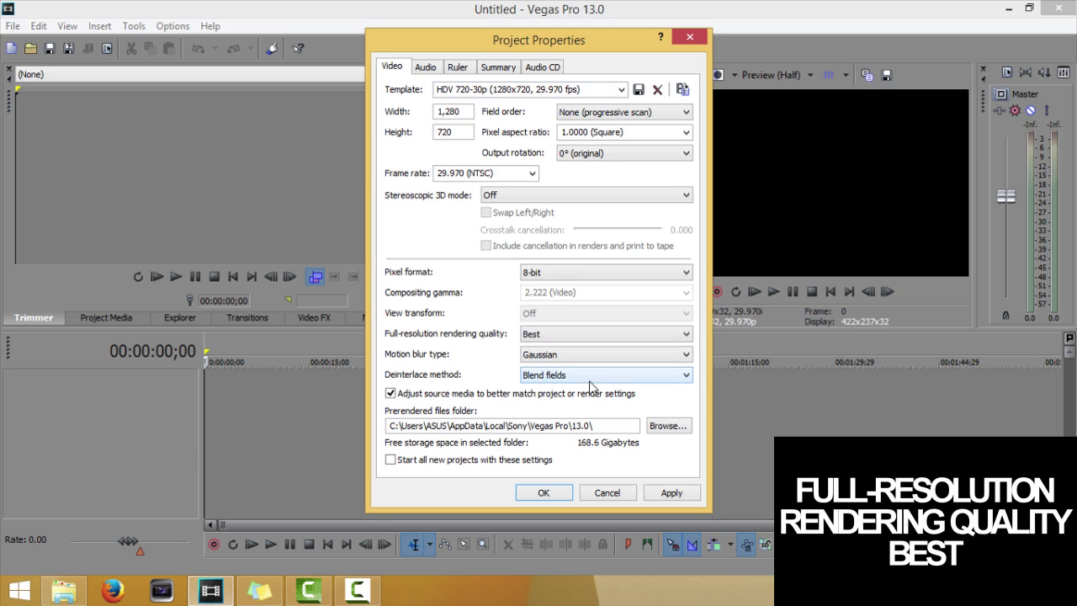
left_click(671, 493)
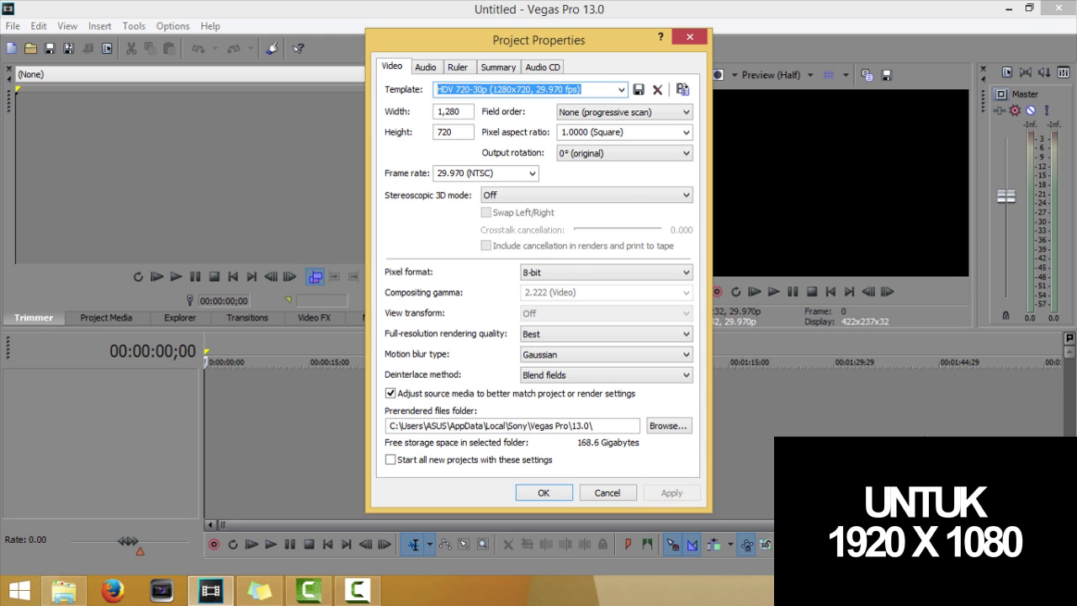
- Switch the project template to HD 1080-60i, return it to HDV 720-30p, and accept the project properties
left_click(621, 90)
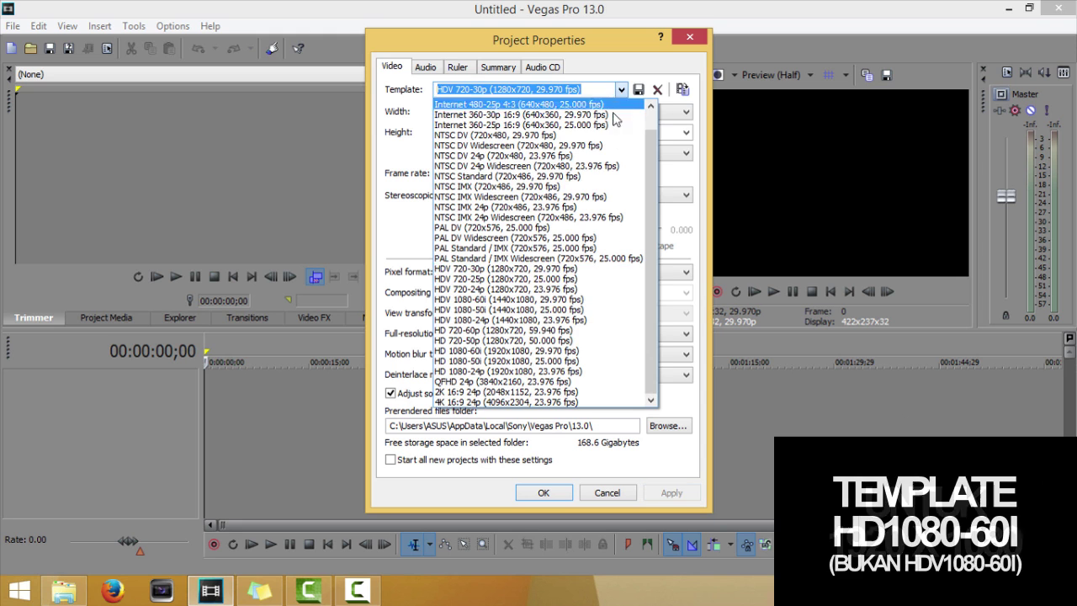
left_click(549, 351)
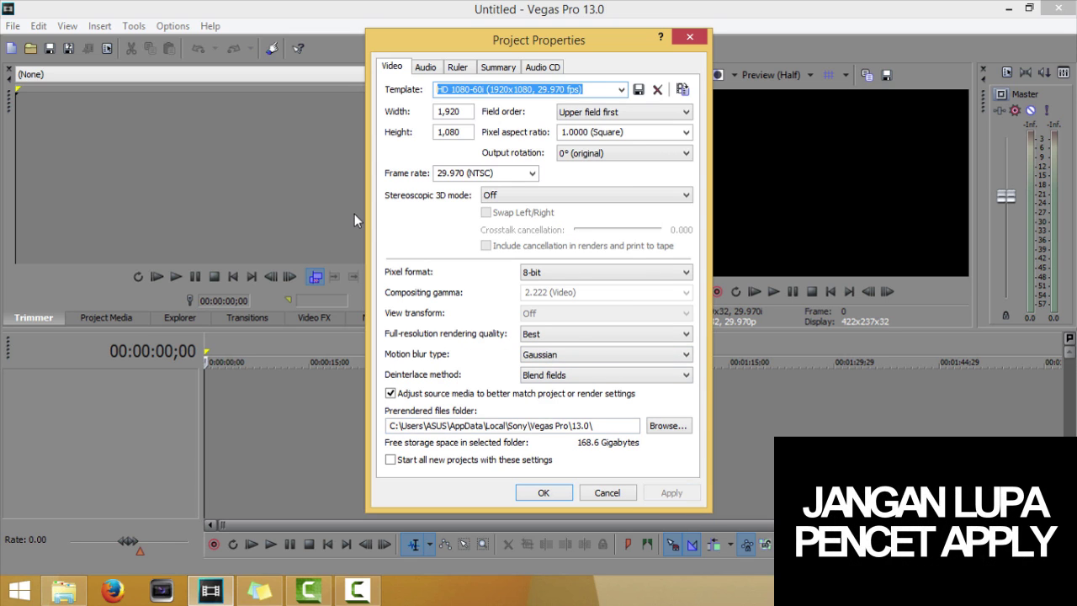
left_click(621, 89)
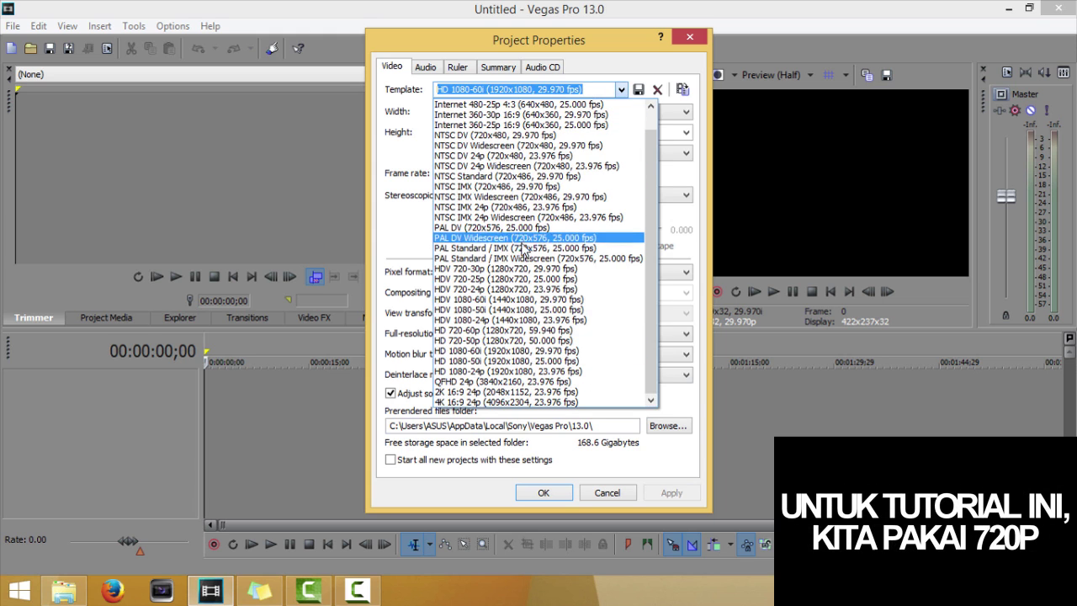
left_click(546, 269)
left_click(683, 497)
left_click(543, 494)
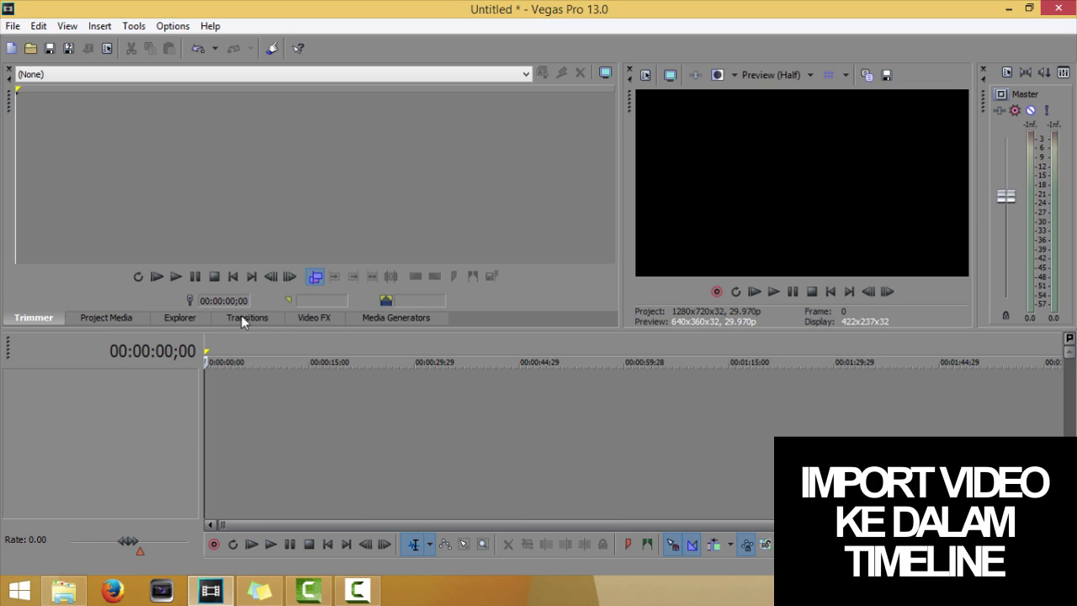
- Load 01.mp4 from the Baka to Test to Shoukanjuu 1080p folder into the Trimmer
left_click(181, 320)
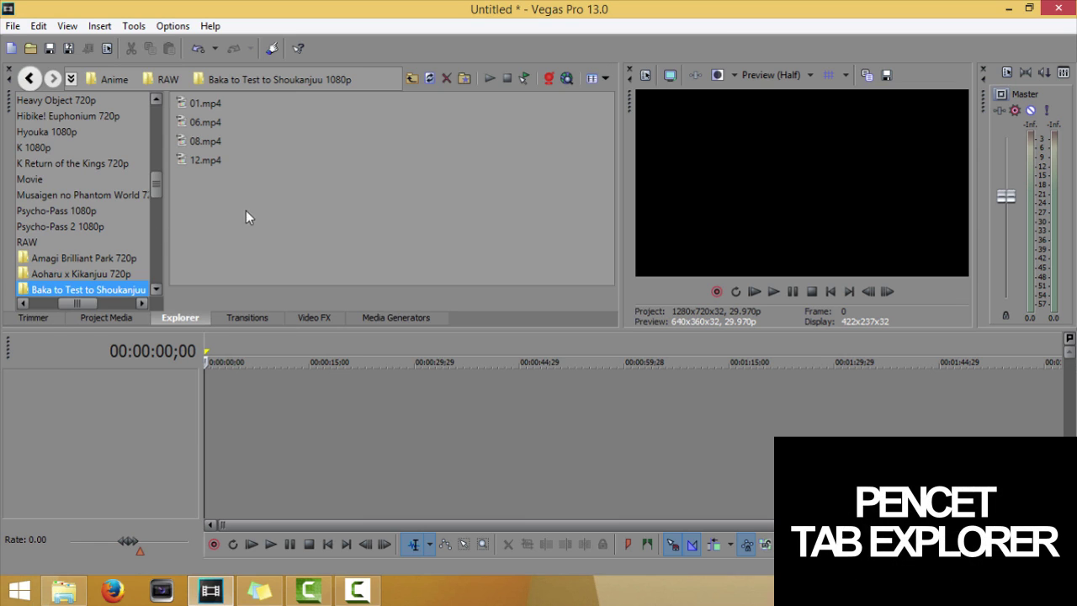
left_click(214, 104)
left_click_drag(214, 103, 61, 228)
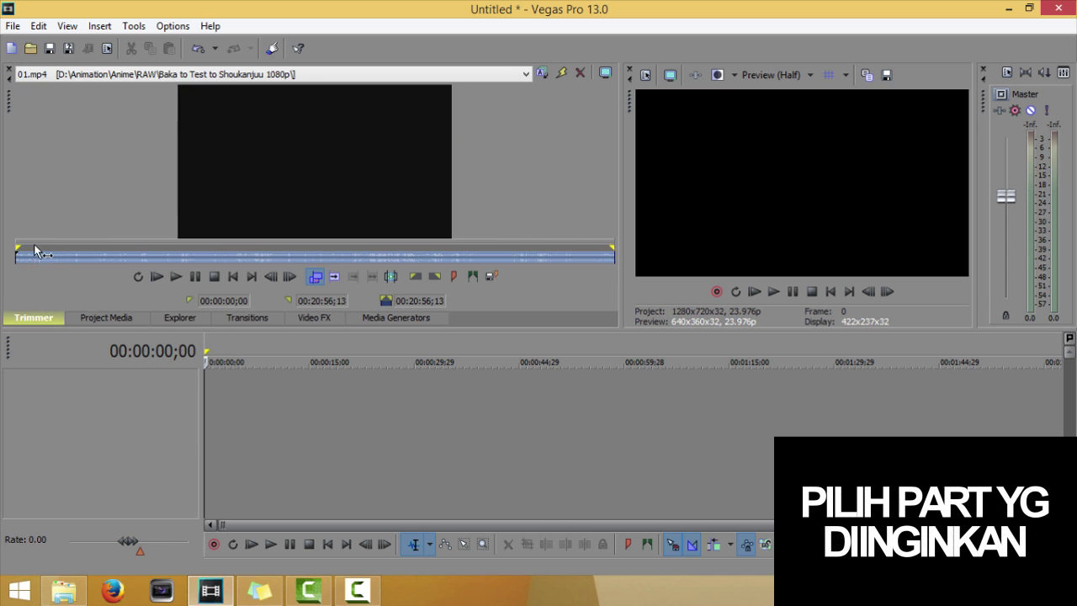
- Select about 00:03:58 to 00:05:19 of 01.mp4 and place it at the timeline start, matching the project video settings to the media
mouse_move(18, 250)
left_mouse_down()
mouse_move(140, 256)
mouse_move(129, 256)
left_mouse_up()
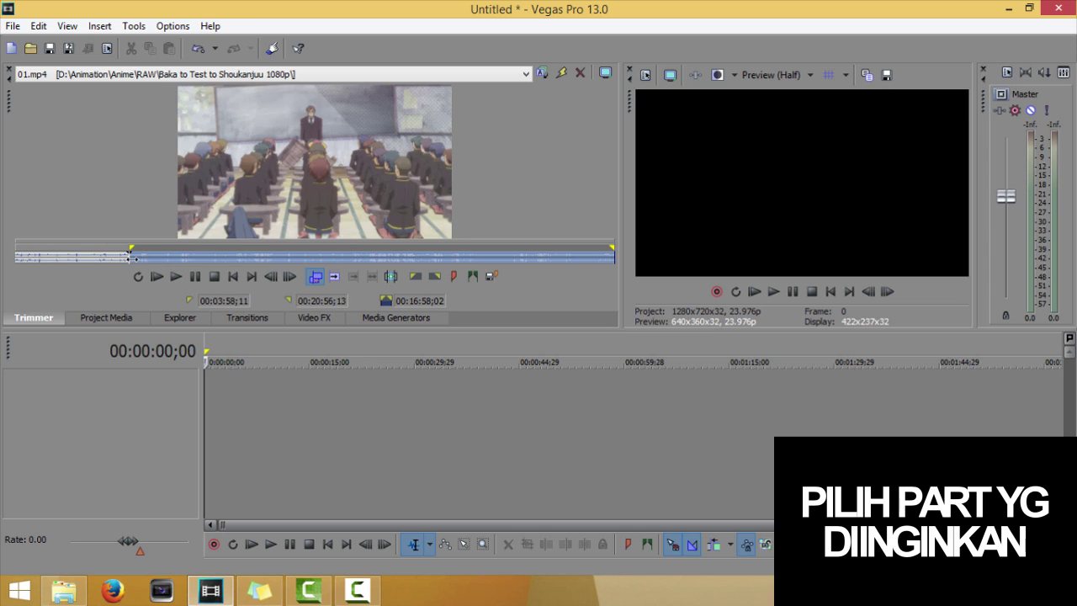
mouse_move(611, 249)
left_mouse_down()
mouse_move(178, 224)
mouse_move(166, 268)
left_mouse_up()
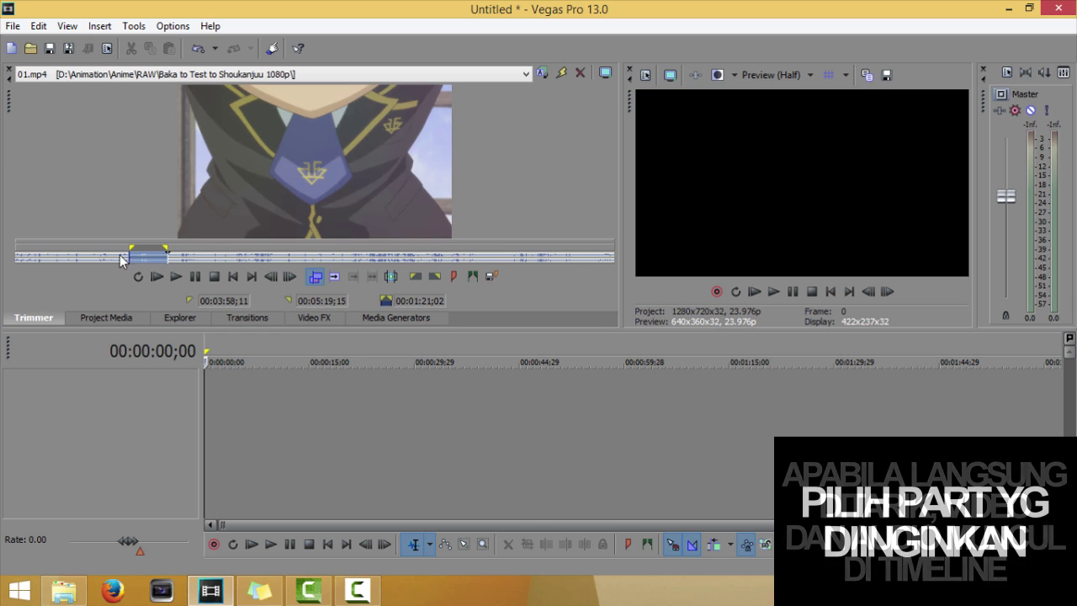
left_click_drag(186, 385, 208, 395)
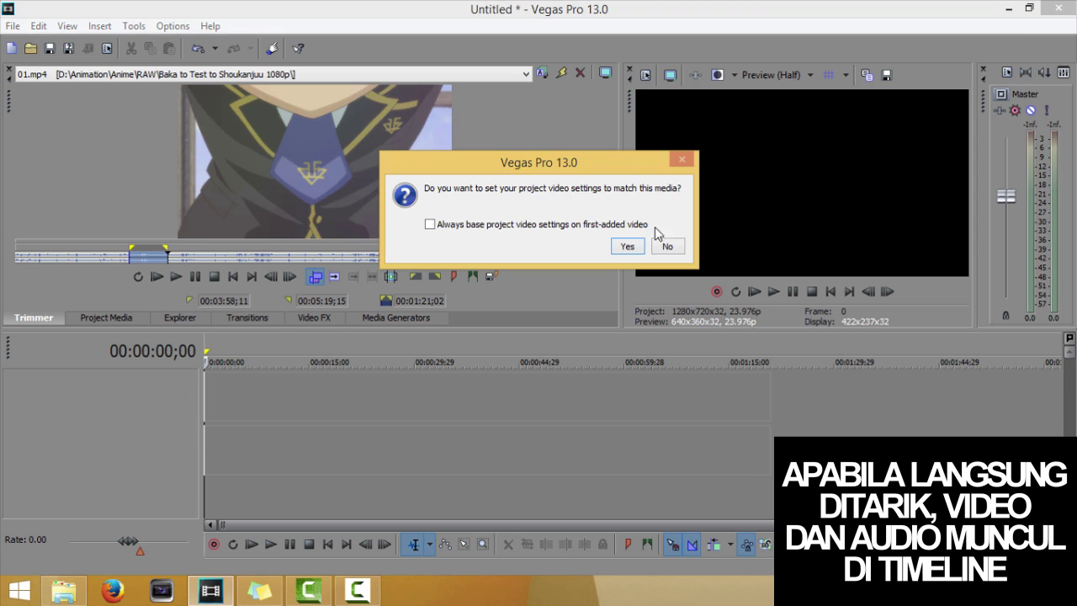
left_click(627, 246)
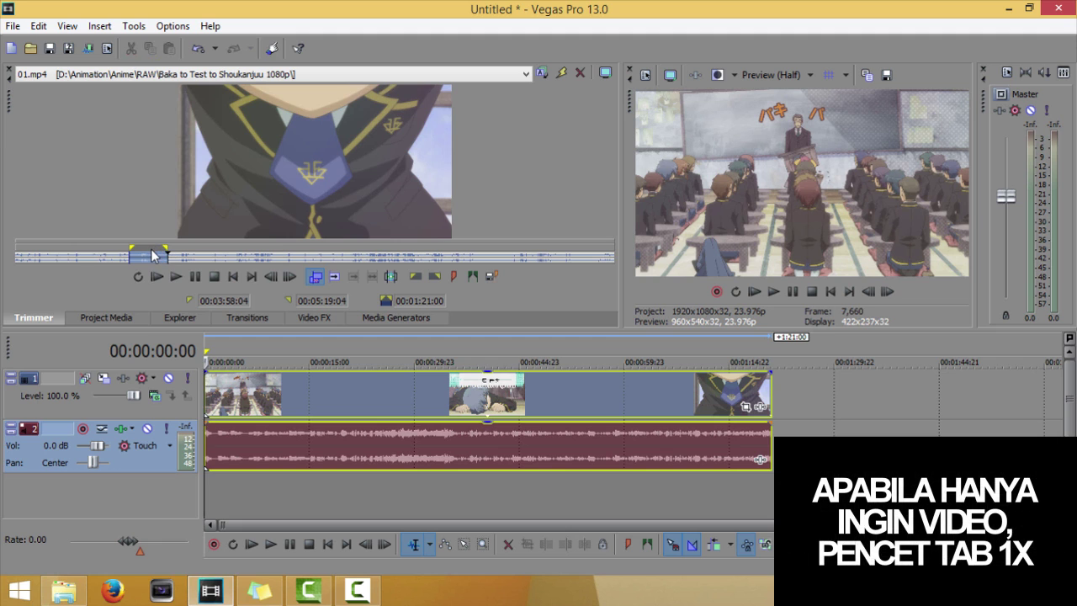
- Add the trimmed range to the timeline again as a video-only clip, followed by an audio-only clip
left_click_drag(160, 254, 791, 408)
key("Tab")
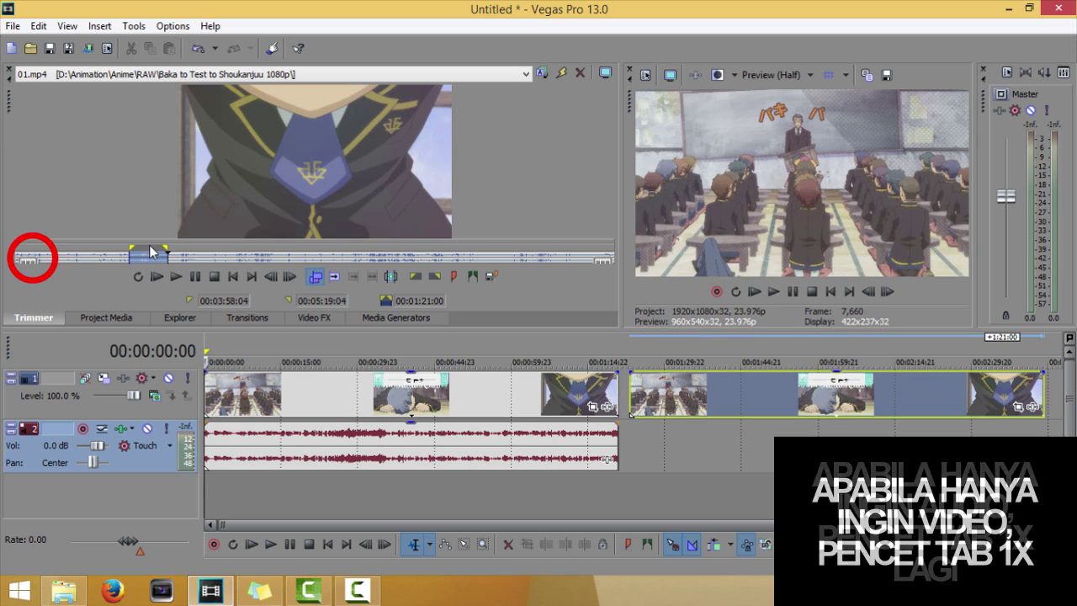
key("Tab")
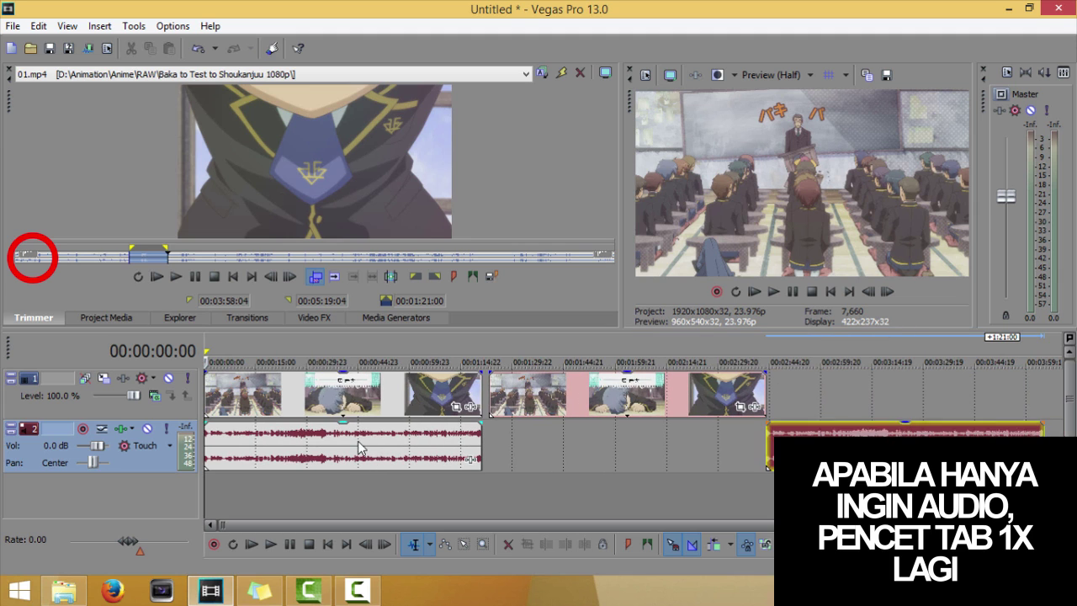
- Delete the first clip, the audio-only clip and the audio track, and move the video-only clip to the timeline start
left_click(305, 410)
key("Delete")
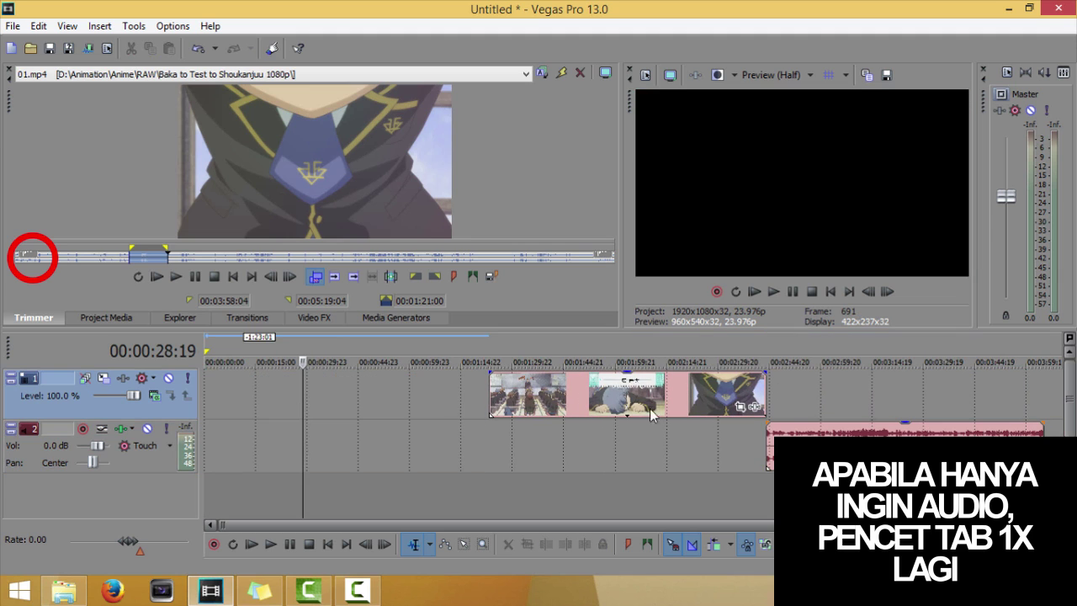
key("Delete")
key("Delete")
left_click_drag(559, 400, 208, 396)
key("Home")
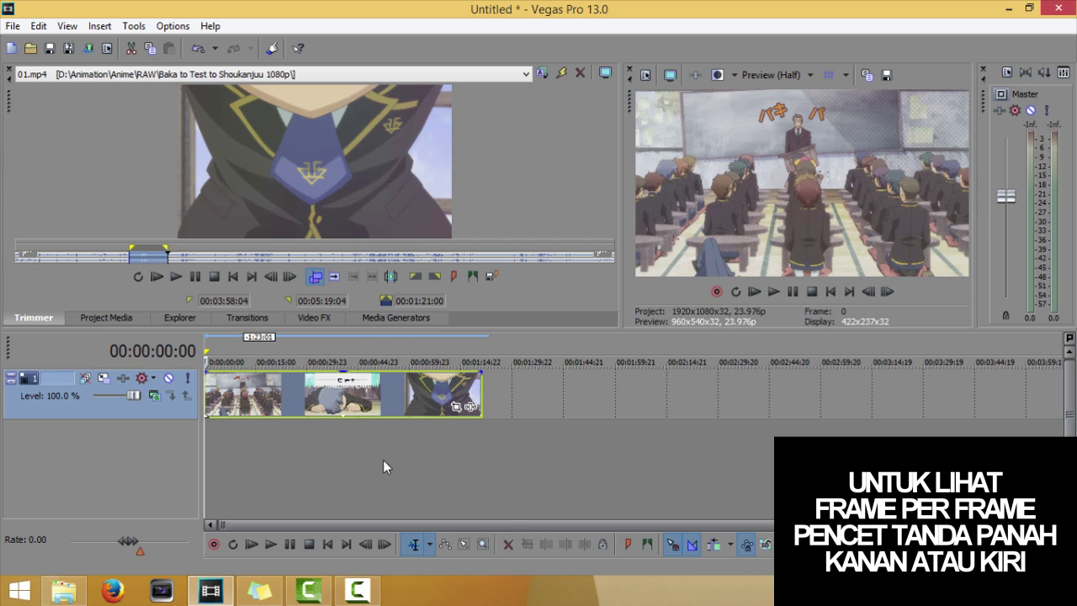
- Step frame by frame through the opening seconds of the clip to examine where the scenes change
key("Right")
key("Right")
key("Right")
key("Right")
key("Right")
key("Right")
key("Right")
key("Right")
key("Right")
key("Right")
key("Right")
key("Right")
key("Right")
key("Right")
key("Right")
key("Right")
key("Right")
key("Right")
key("Right")
key("Right")
key("Right")
key("Right")
key("Right")
key("Right")
key("Right")
key("Right")
key("Right")
key("Right")
key("Right")
key("Right")
key("Right")
key("Right")
key("Right")
key("Right")
key("Right")
key("Right")
key("Right")
key("Right")
key("Right")
key("Right")
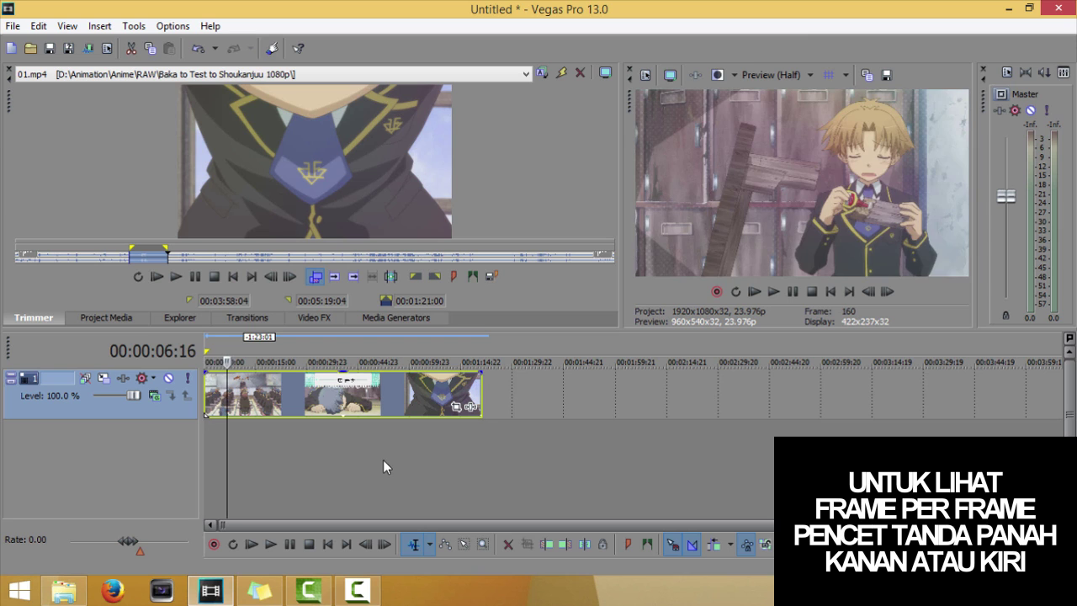
key("Left")
key("Left")
key("Left")
key("Left")
key("Left")
key("Left")
key("Left")
key("Left")
key("Left")
key("Left")
key("Left")
key("Left")
key("Left")
key("Left")
key("Left")
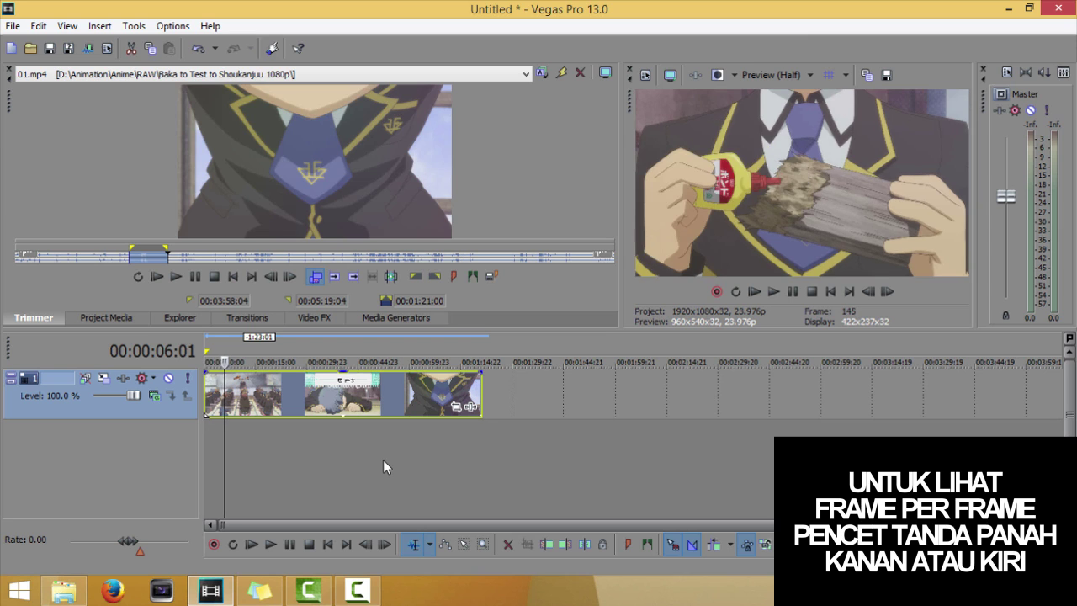
- Split the clip at 00:00:05:18, just after the classroom scene ends
key("Up")
key("Up")
key("Up")
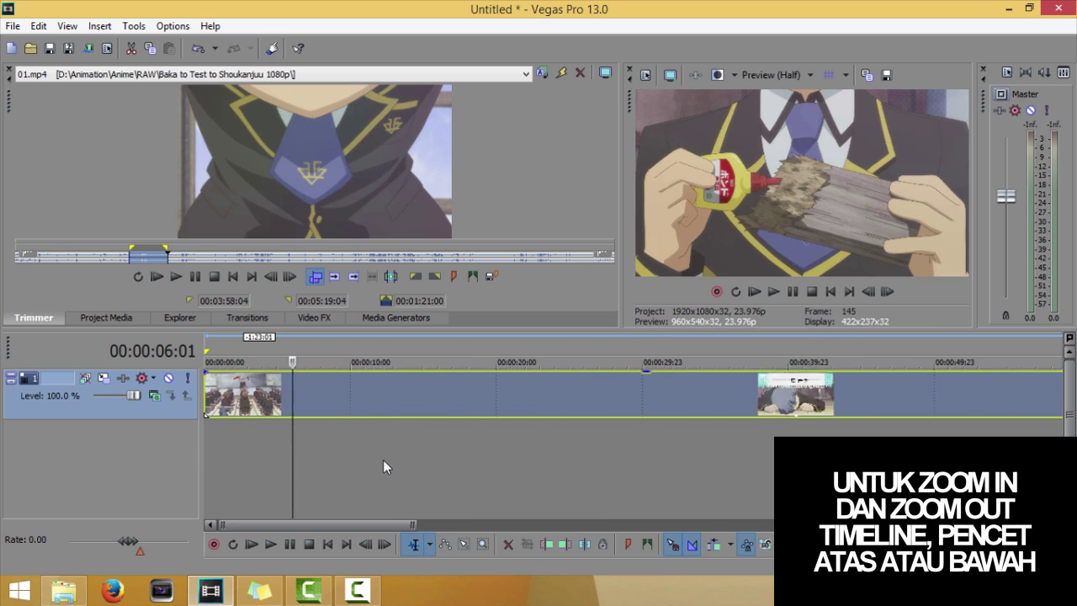
key("Left")
key("Left")
key("Left")
key("Left")
key("Left")
key("Left")
key("Left")
key("Left")
key("Left")
key("Left")
key("Left")
key("Left")
key("Left")
key("Left")
key("Left")
key("Left")
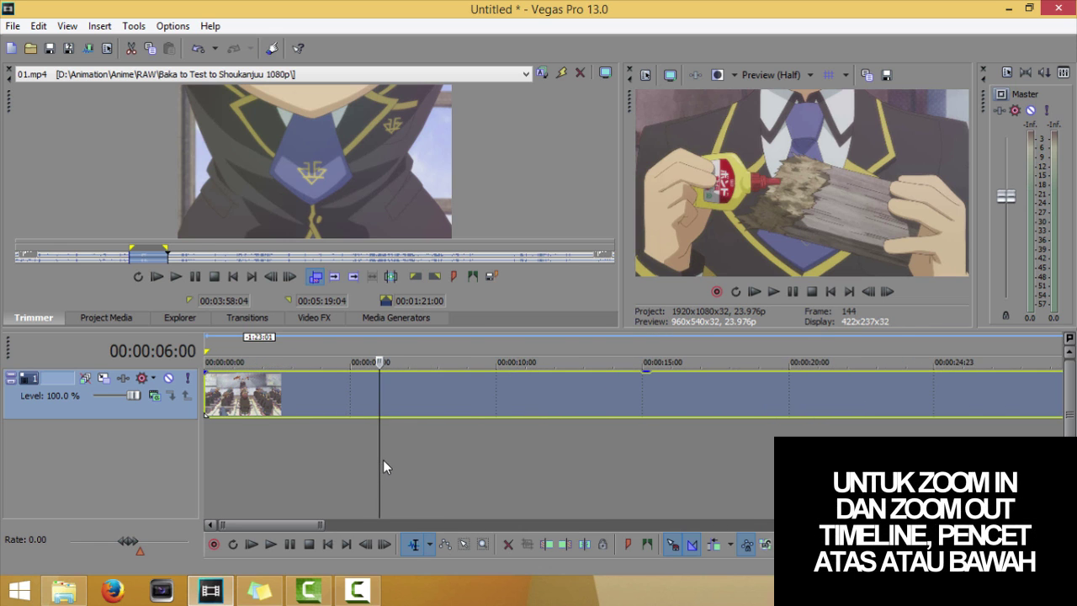
key("Right")
key("Right")
key("Right")
key("Right")
key("Right")
key("Right")
key("Right")
key("Right")
key("Right")
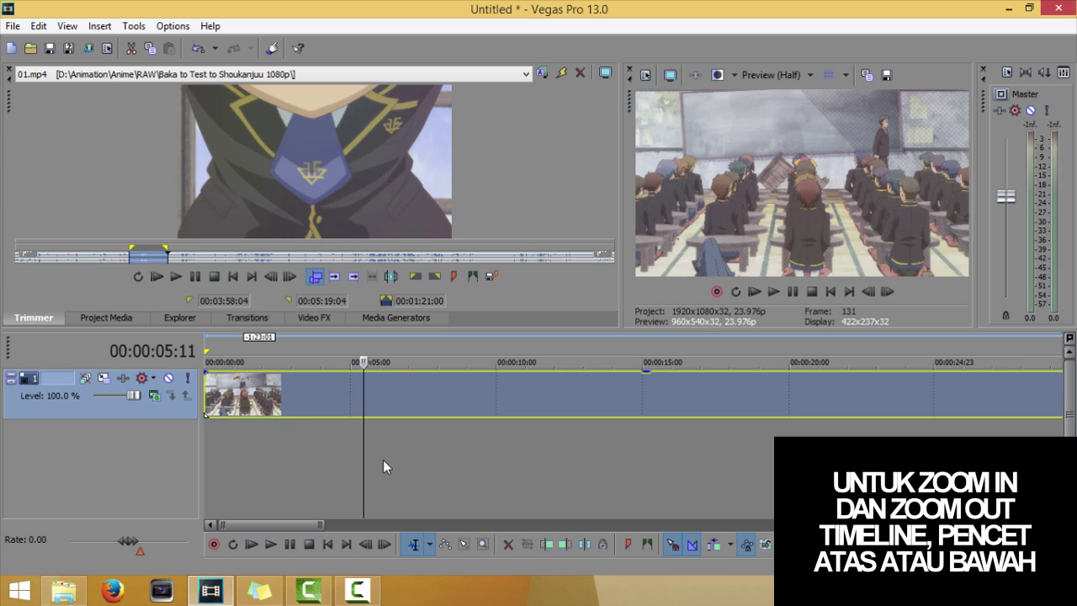
key("Right")
key("Right")
key("Left")
key("Left")
key("Right")
key("s")
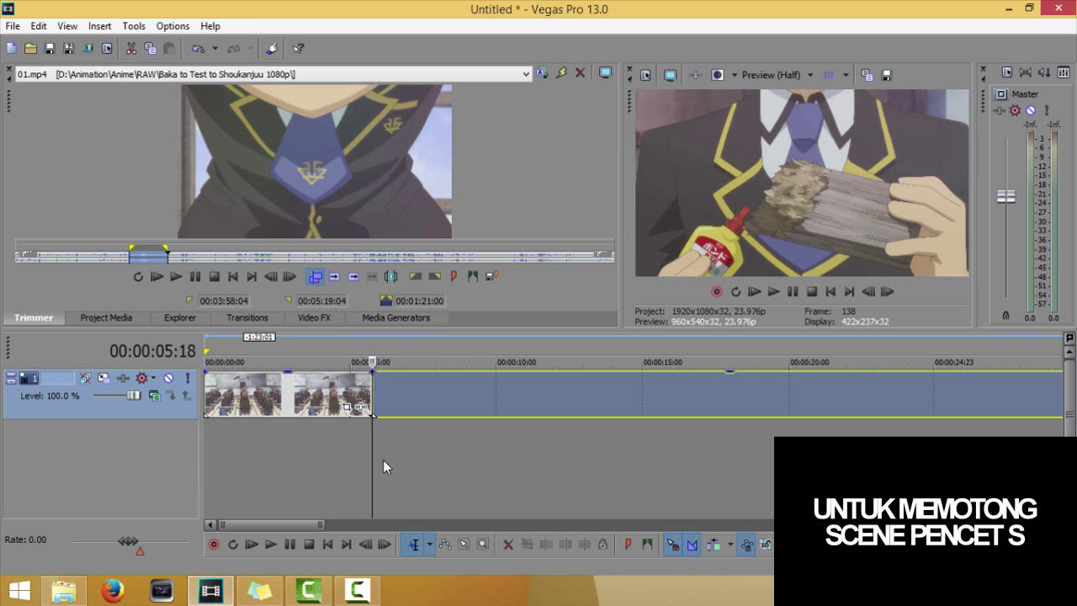
- Delete the classroom segment before the split and move the remaining clip to the timeline start
left_click(297, 395)
key("Delete")
left_click_drag(467, 408, 258, 408)
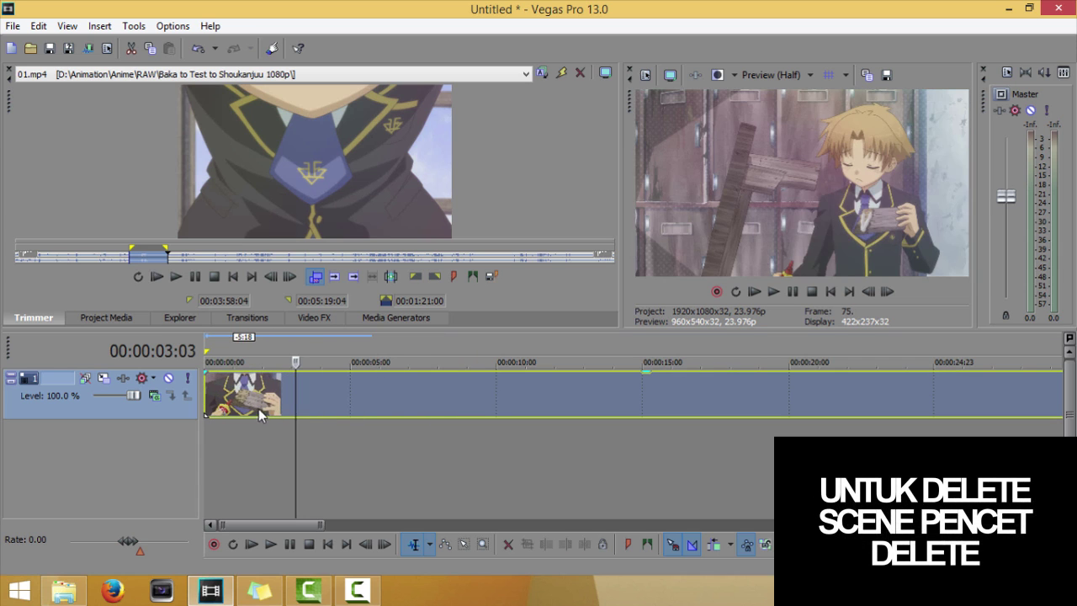
- Split the clip at about 00:00:00:22, where the glue close-up changes to the boy's shot
left_click(274, 404)
key("Left")
key("Left")
key("Left")
key("Left")
key("Left")
key("Left")
key("Left")
key("Left")
key("Left")
key("Left")
key("Left")
key("Left")
key("Left")
key("Left")
key("Left")
key("Left")
key("Left")
key("Left")
key("Left")
key("Left")
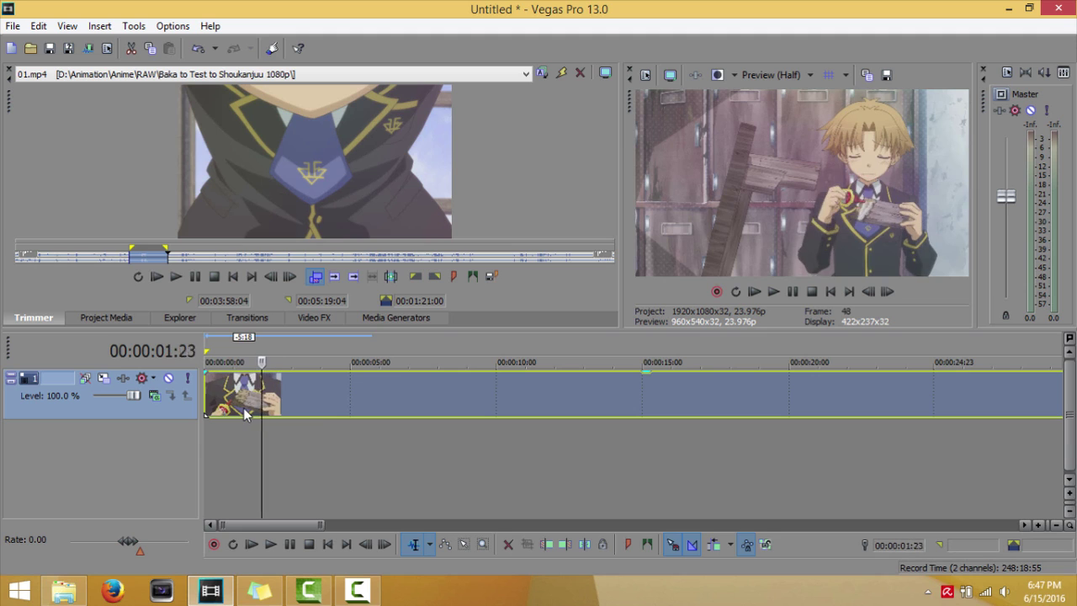
key("Right")
key("Right")
key("Right")
key("s")
- Split the second clip just past the two-second mark and delete the remaining footage after it
key("space")
key("s")
key("Delete")
key("space")
scroll(309, 393, "up", 10)
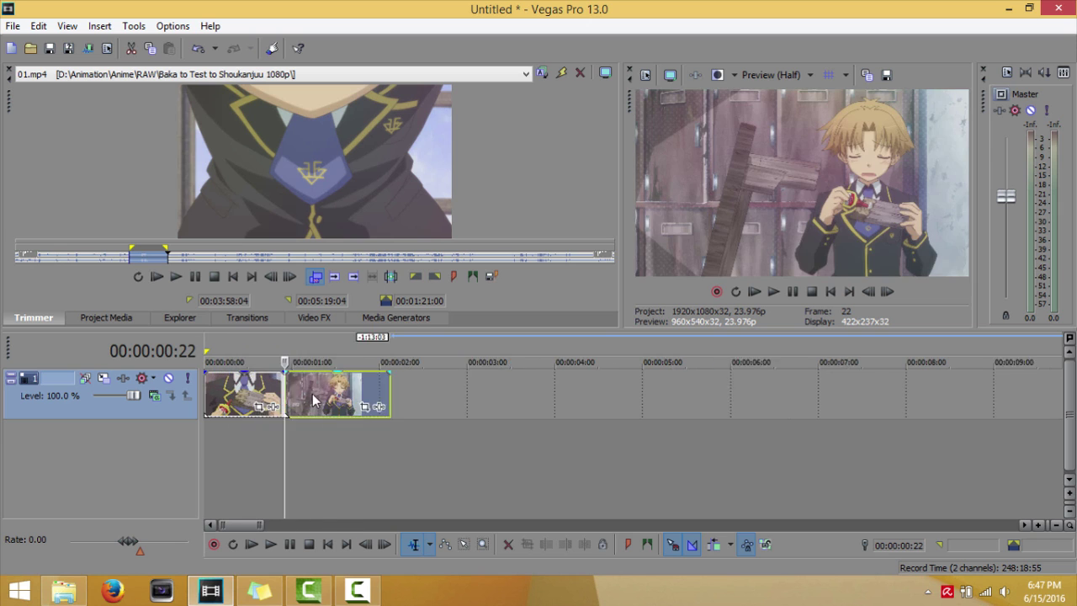
- Apply the Clock Wipe transition with the Clockwise, Hard Edge preset between the two clips and close its settings
left_click(247, 318)
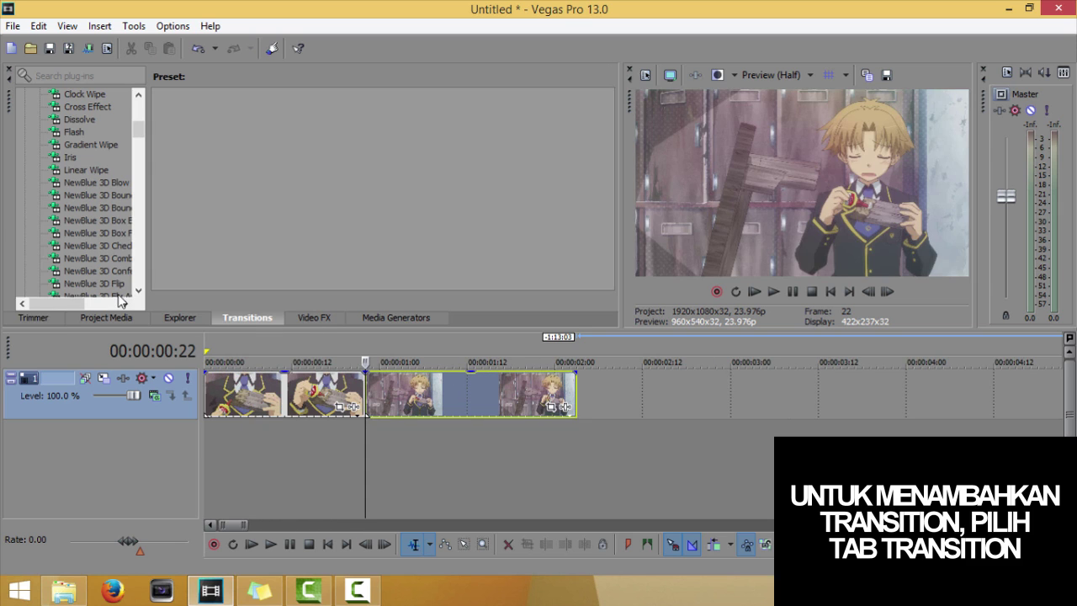
left_click(91, 98)
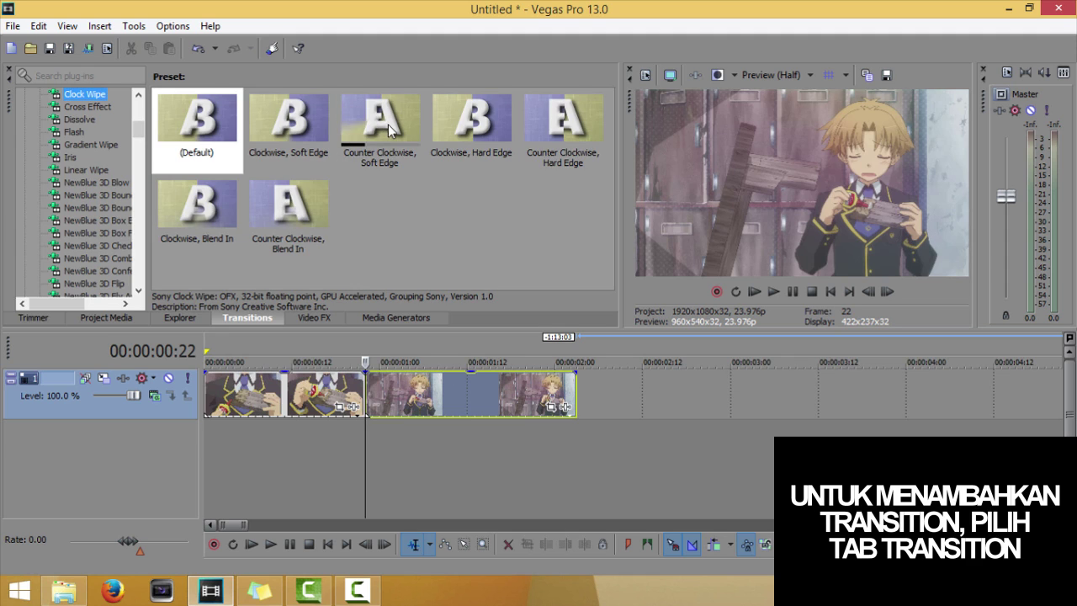
left_click_drag(471, 126, 368, 389)
left_click(854, 52)
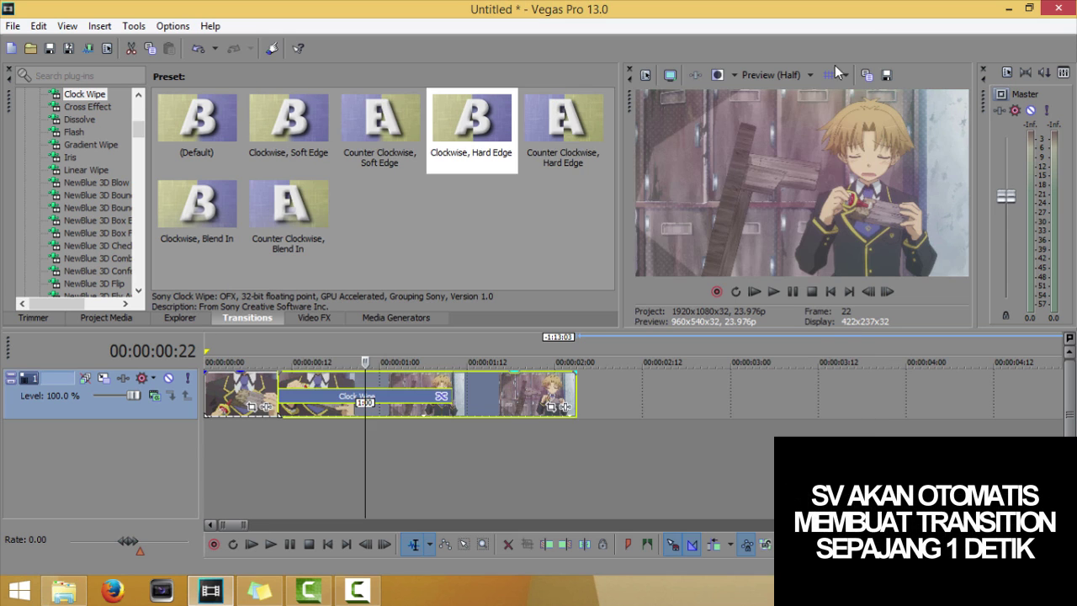
- Play back the Clock Wipe transition from its beginning
left_click(278, 381)
key("space")
key("space")
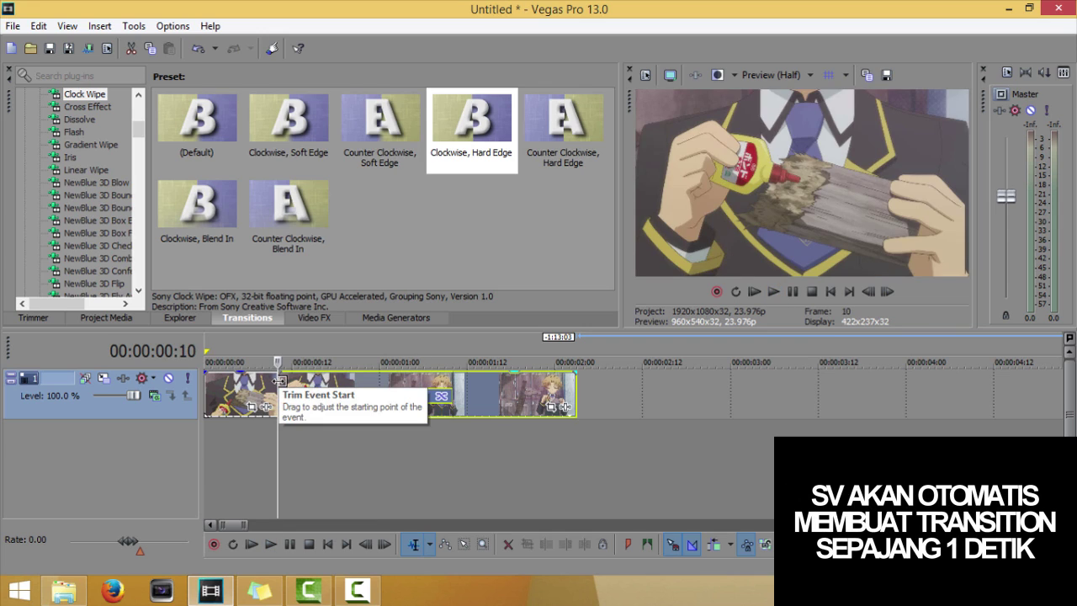
- Replace the Clock Wipe with the Flash transition's Soft Flash preset, close its settings, and play it back
left_click(78, 132)
left_click_drag(373, 153, 360, 391)
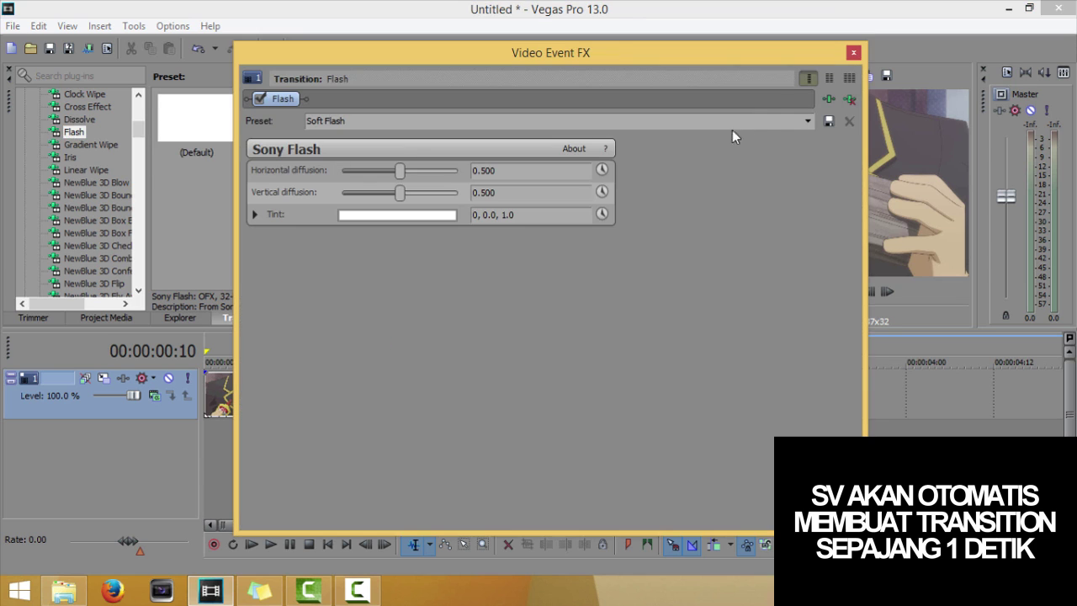
left_click(853, 54)
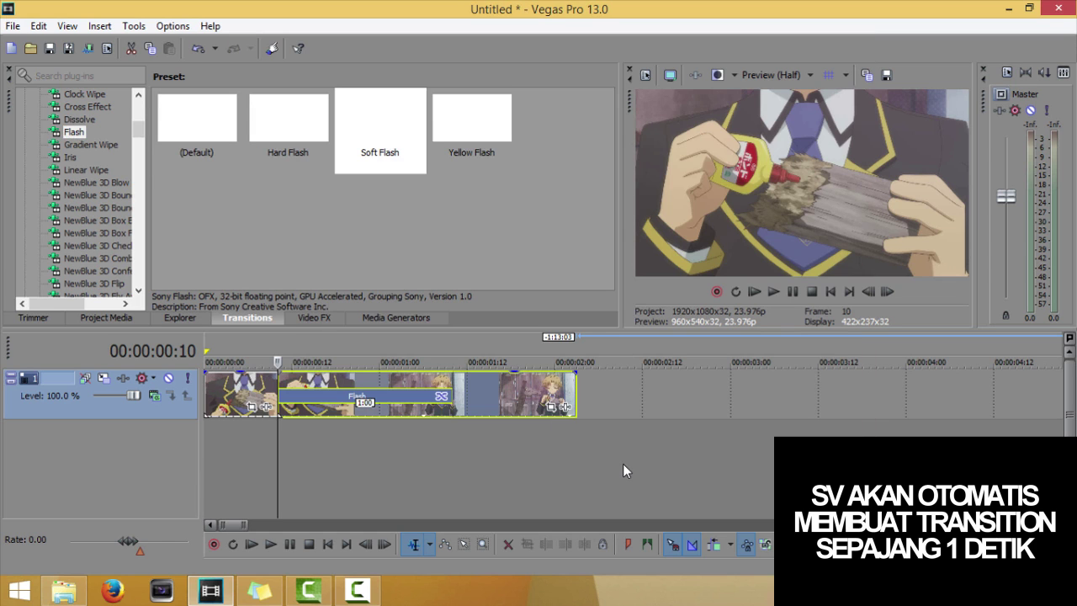
key("space")
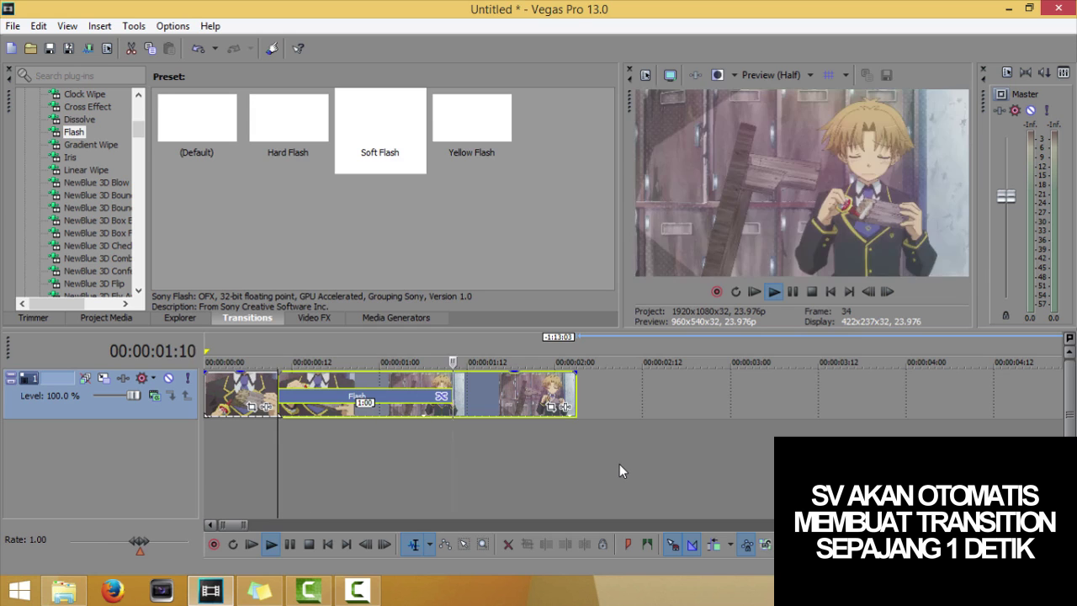
- Slide the second clip 12 frames over the first, apply the Soft Flash preset to the overlap, and play back the shortened transition
key("space")
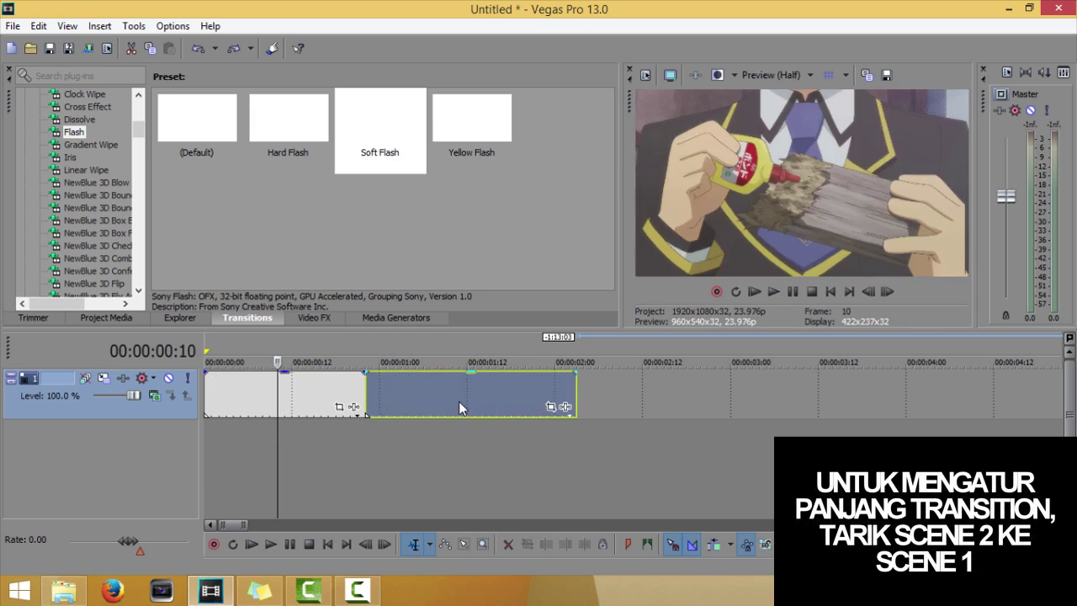
left_click_drag(446, 397, 355, 412)
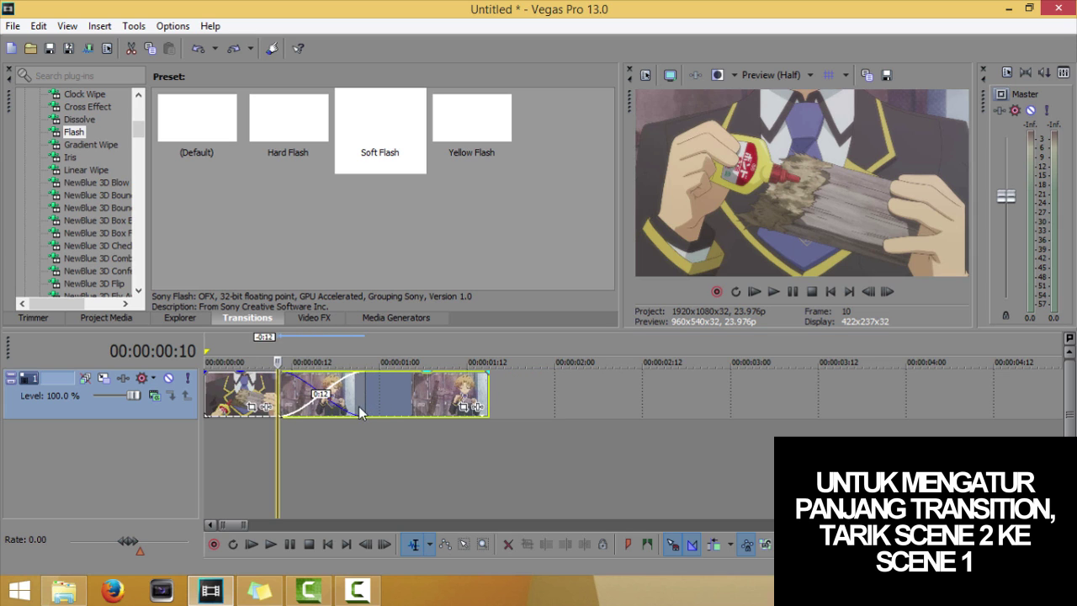
left_click_drag(356, 169, 337, 378)
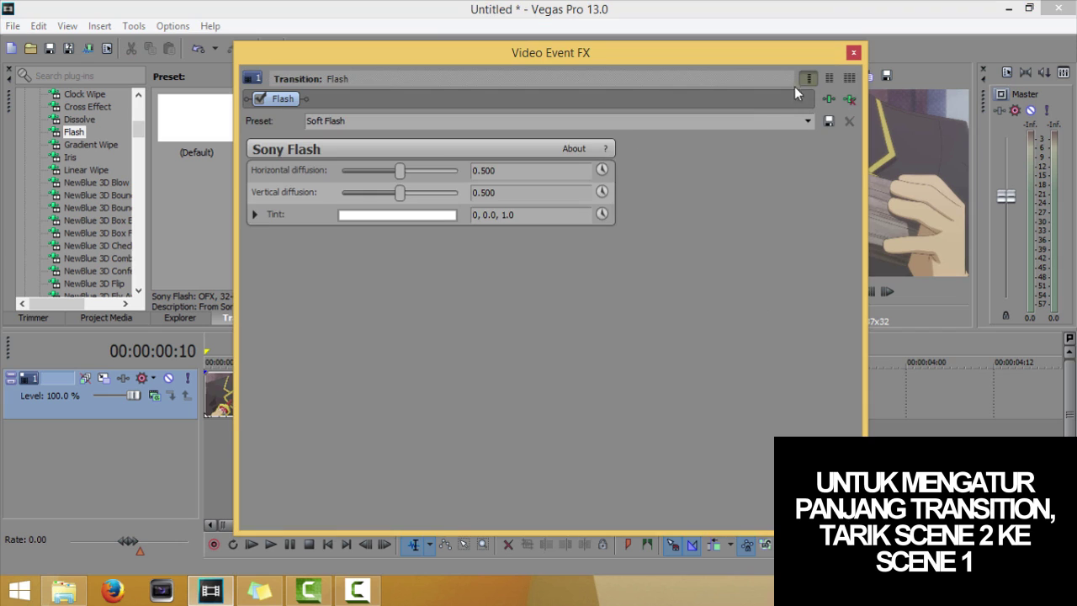
left_click(853, 53)
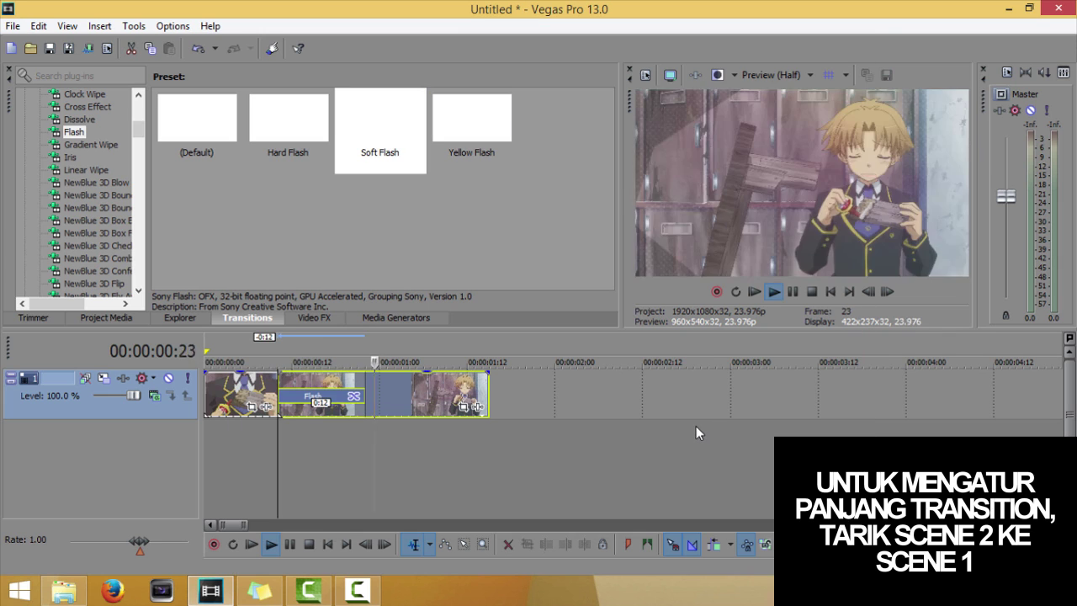
key("space")
key("space")
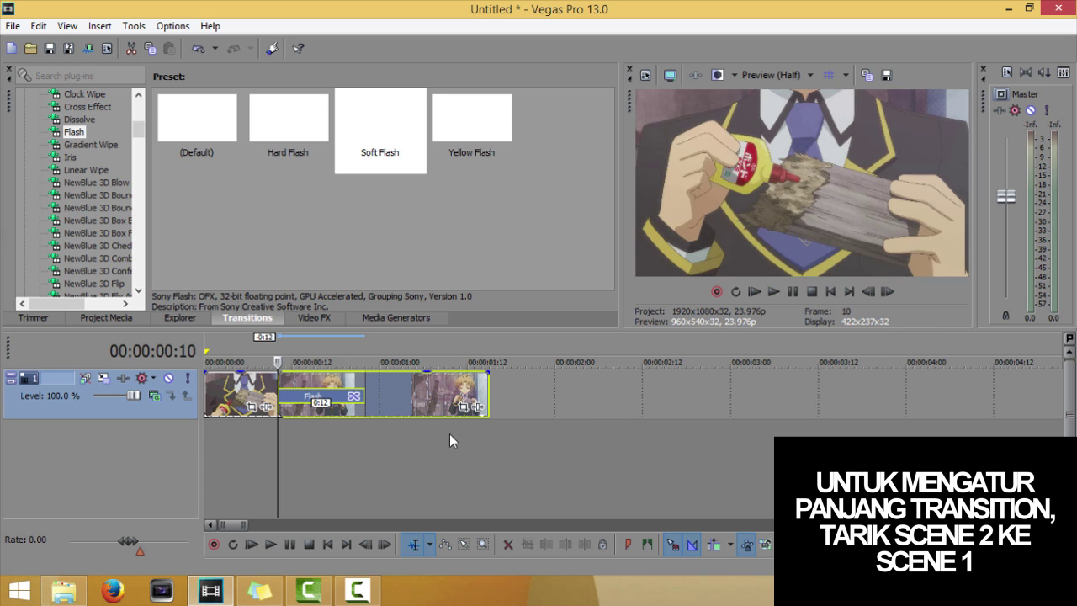
- Overlap the second clip 12 frames onto the end of the first for a plain fade, and play it back from the first clip
left_click_drag(463, 411, 391, 403)
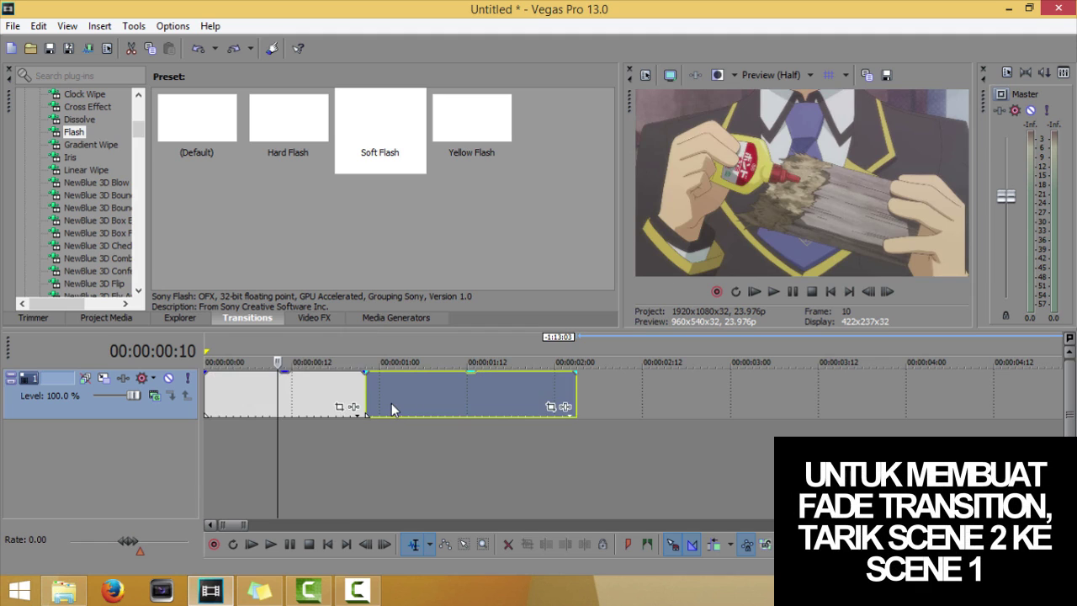
left_click_drag(475, 401, 391, 399)
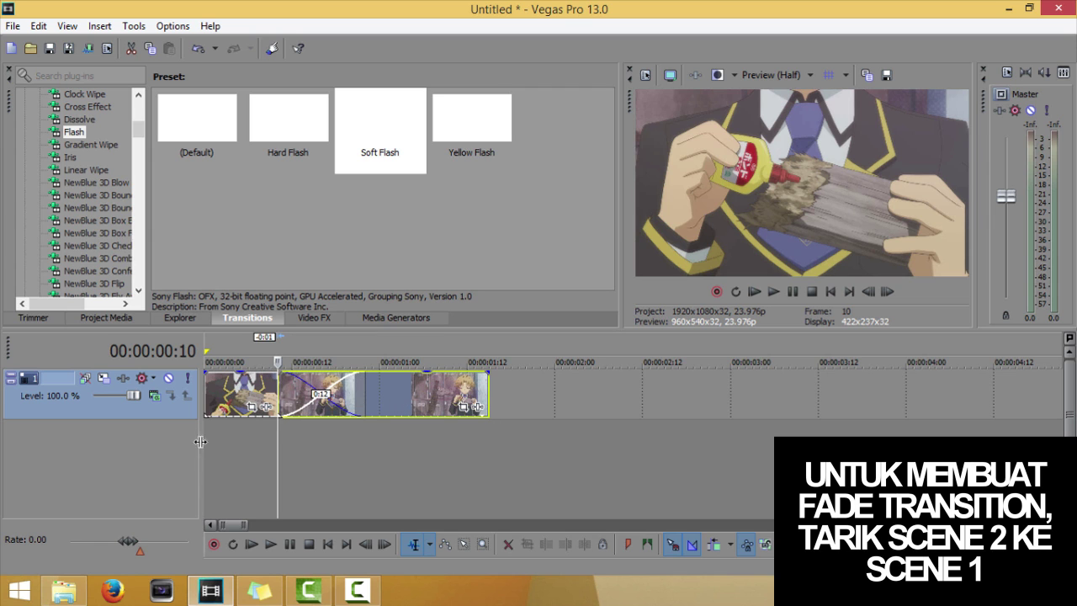
left_click(214, 403)
key("space")
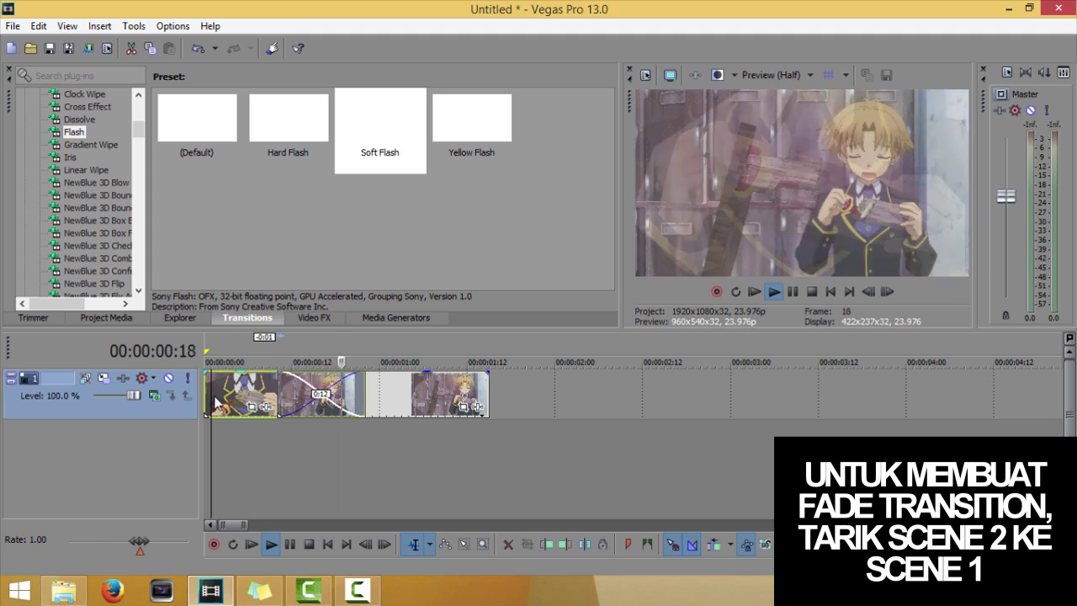
key("space")
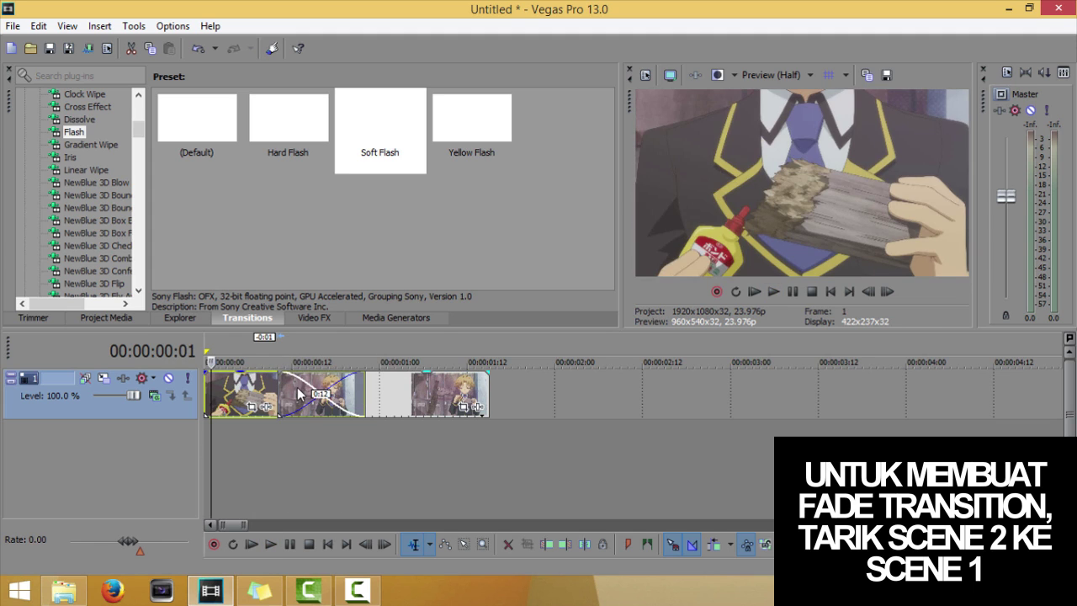
- Apply the Black and White video effect's 100% Black and White preset to the first clip
left_click(318, 318)
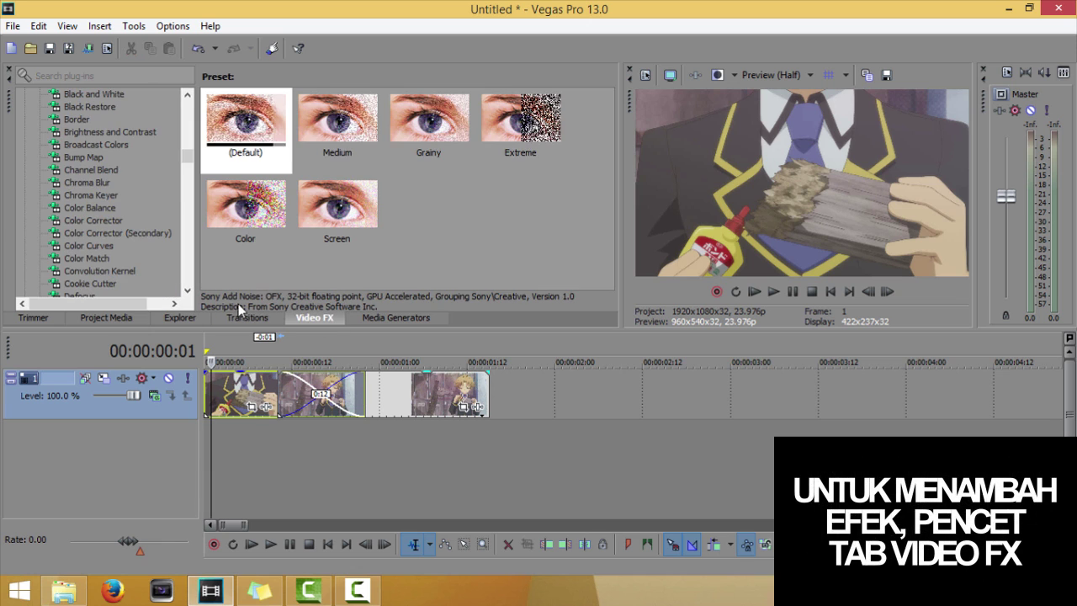
left_click(113, 97)
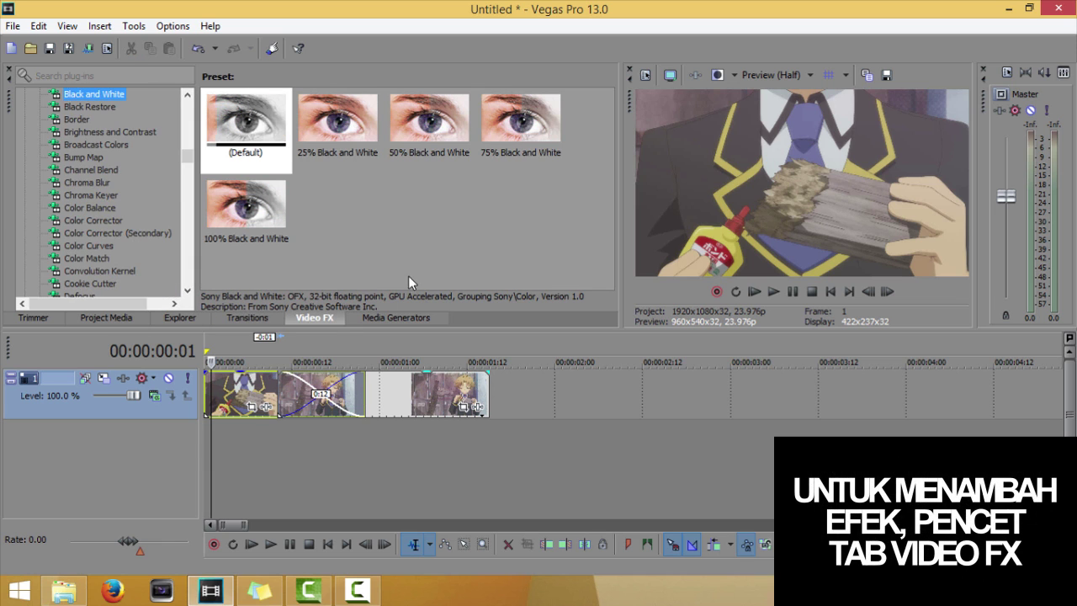
left_click_drag(253, 209, 253, 397)
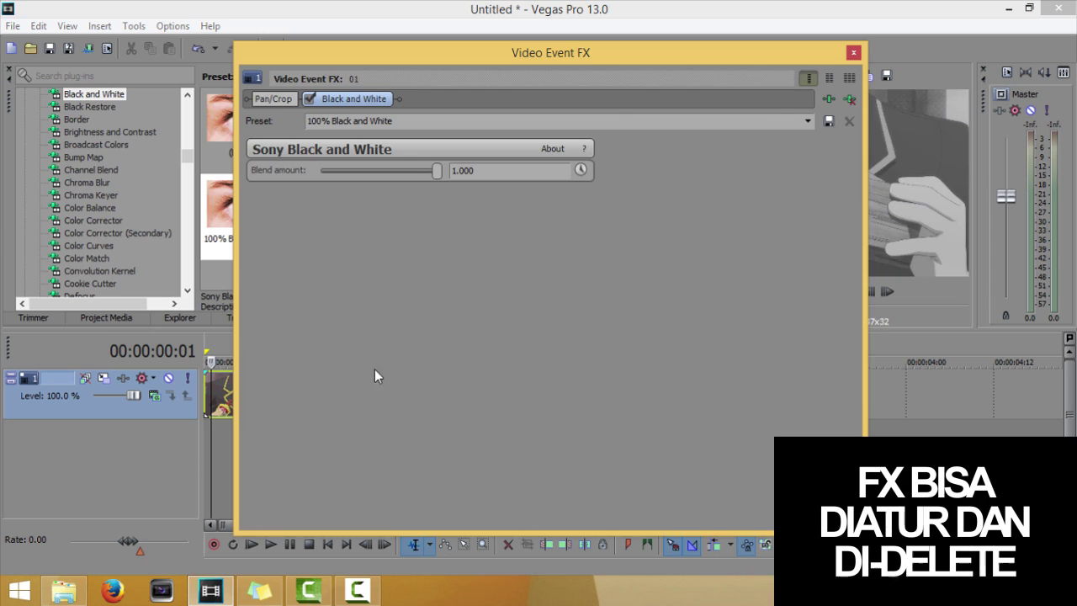
- Try out different blend amounts for the first clip's Black and White effect, and remove the effect from the clip
left_click_drag(519, 52, 380, 80)
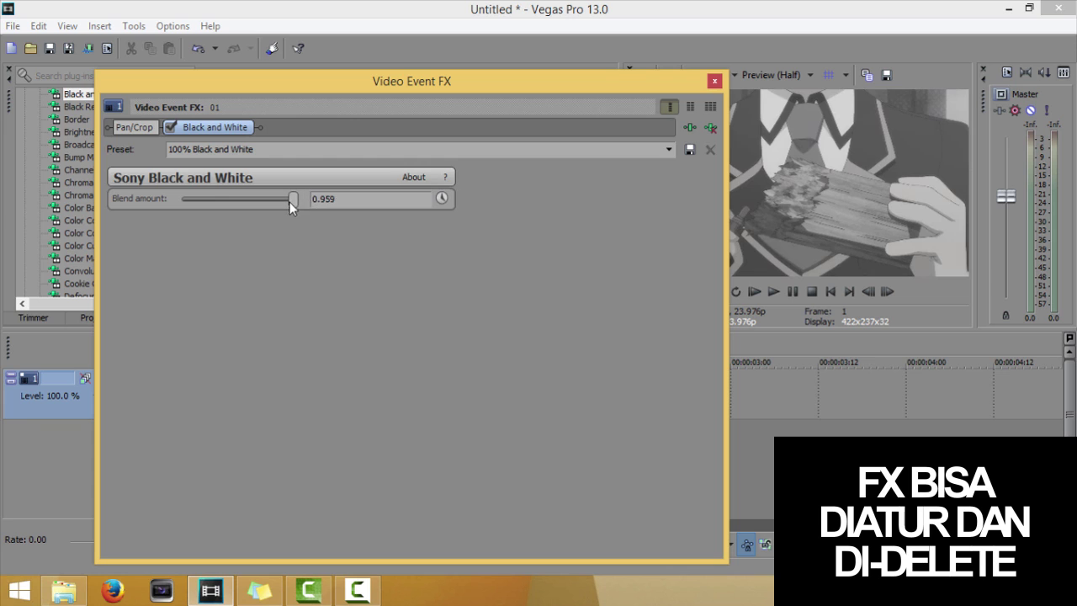
left_click_drag(222, 201, 279, 202)
left_click(713, 128)
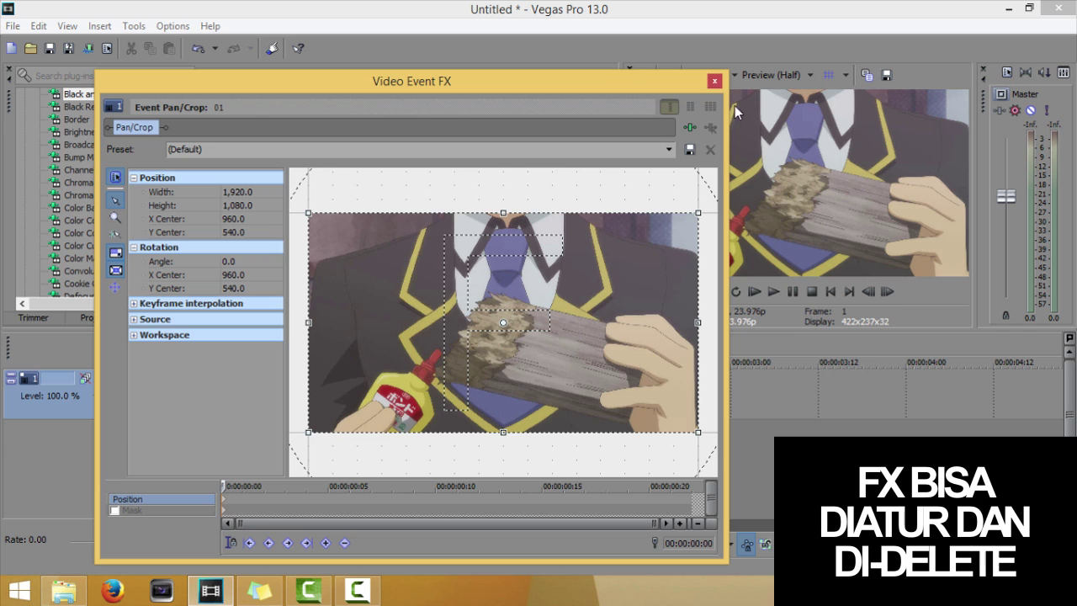
left_click(714, 81)
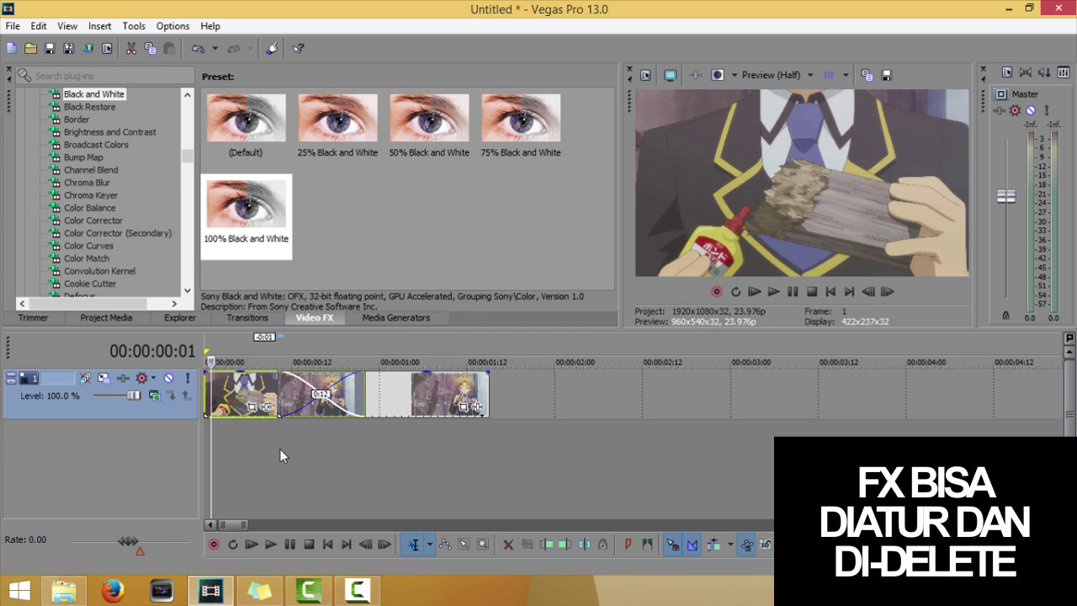
- Reapply the 100% Black and White preset to the first clip, close its settings, and play back the sequence
left_click_drag(257, 202, 246, 397)
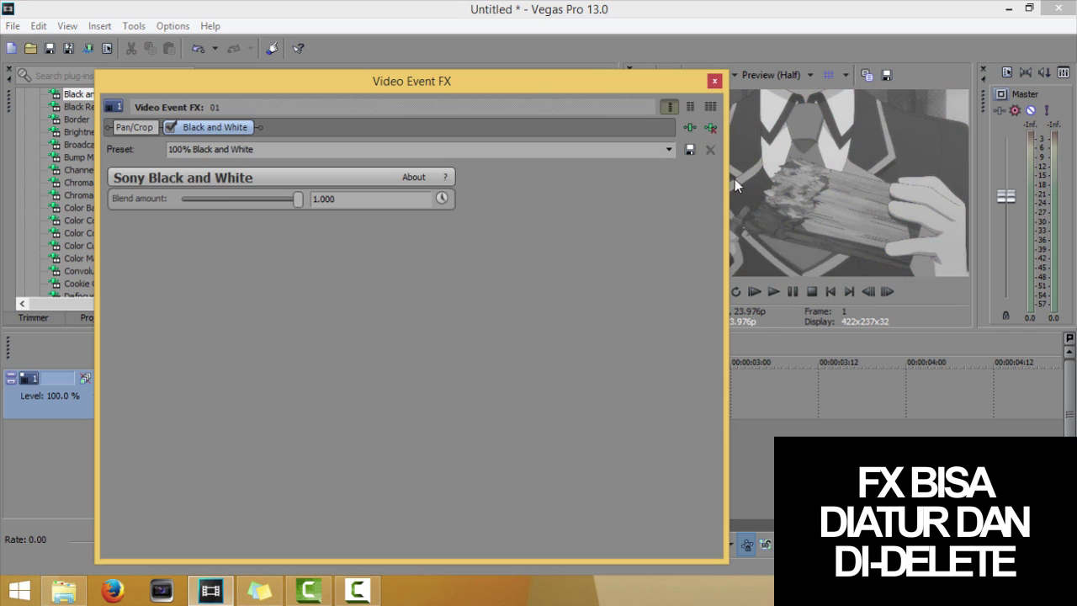
left_click(715, 81)
key("space")
key("space")
key("space")
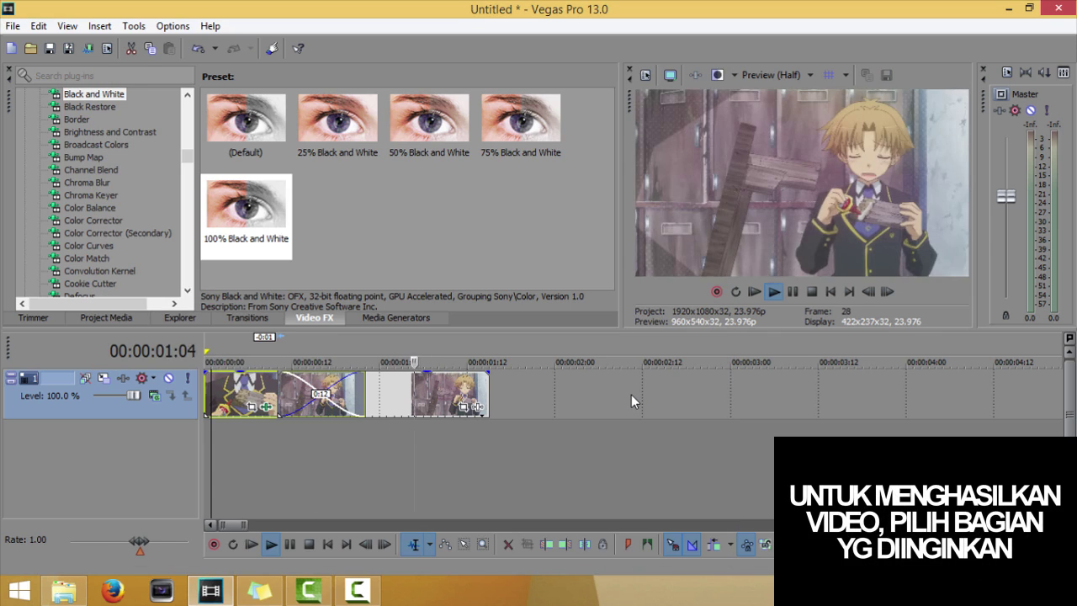
key("space")
- Set the loop region to span both clips from the timeline start, and open the Render As settings
double_click(453, 410)
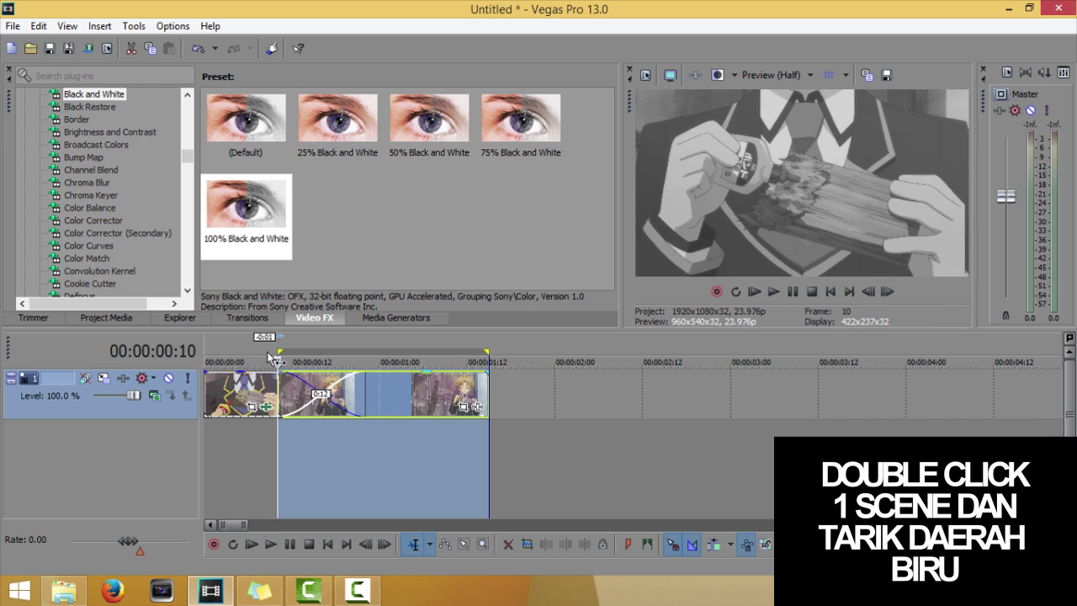
left_click_drag(279, 352, 206, 352)
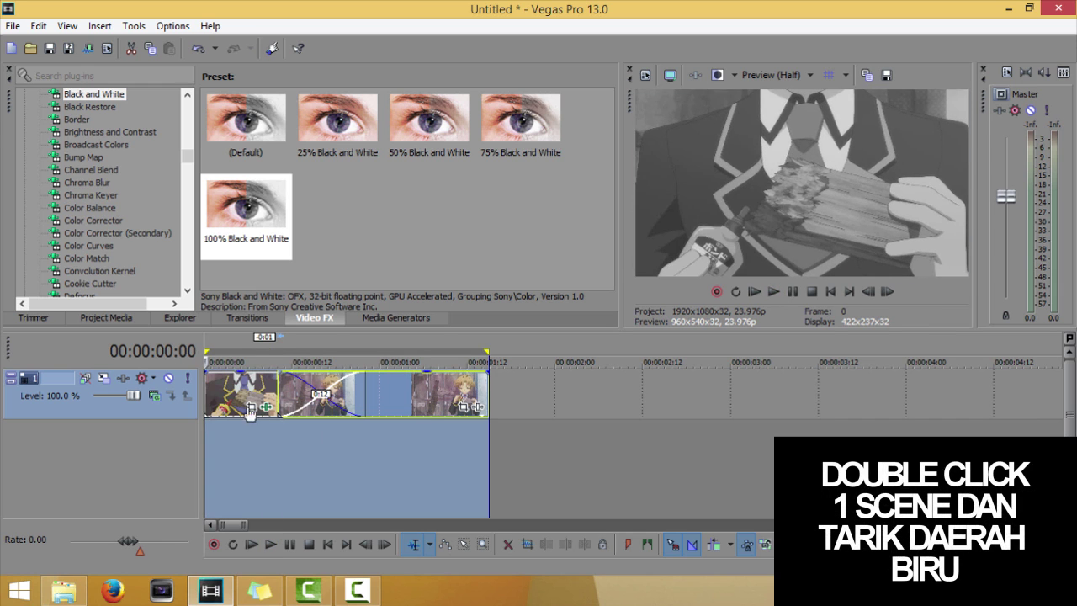
left_click(12, 26)
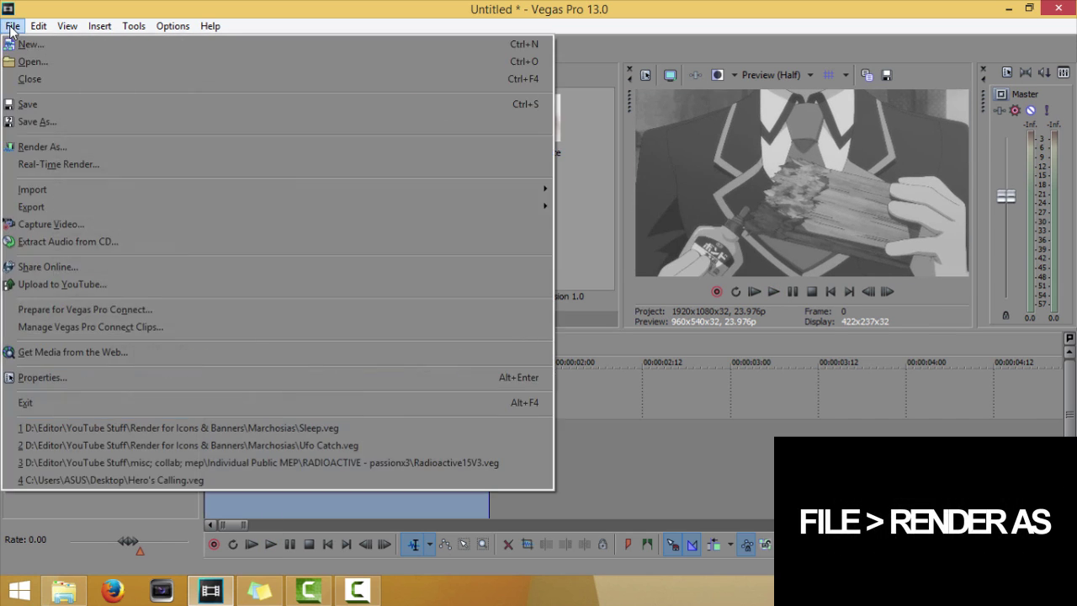
left_click(71, 148)
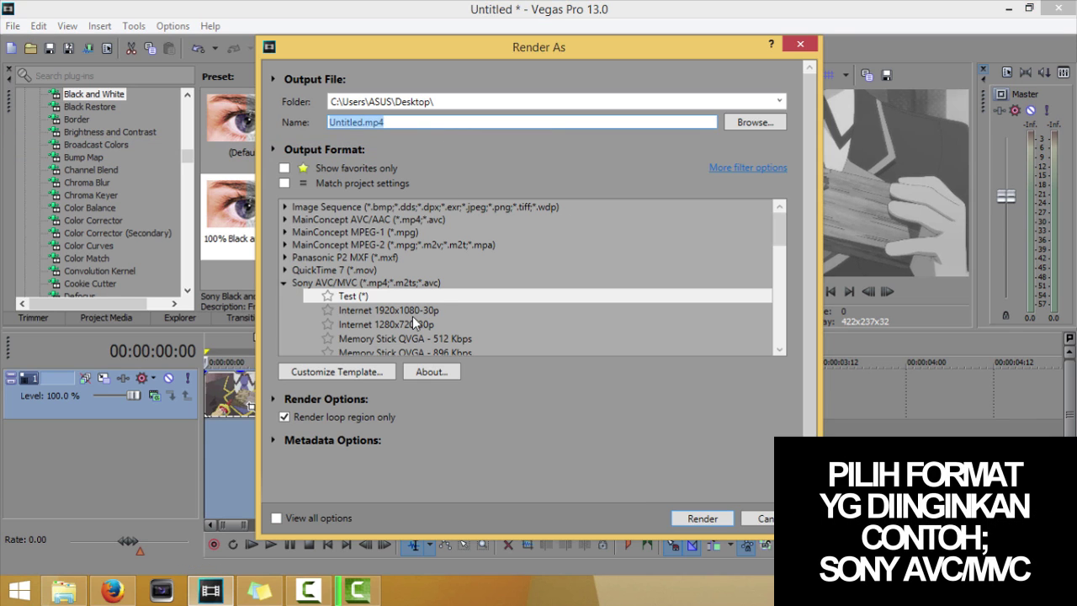
- Customize the Sony AVC/MVC Internet 1280x720-30p template, keeping the High definition (1280x720) frame size
left_click(411, 326)
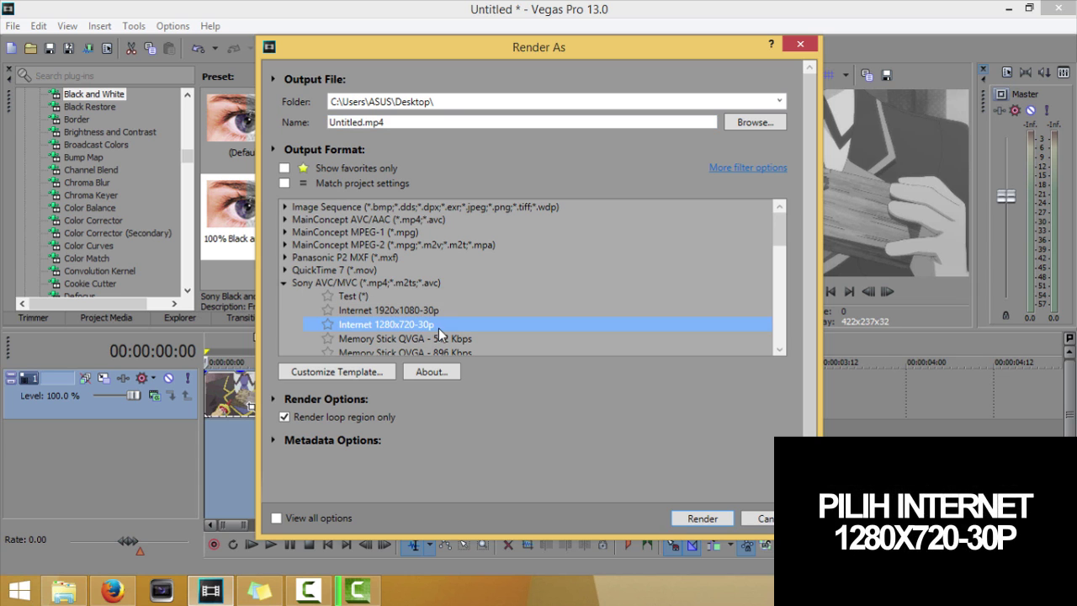
left_click(379, 378)
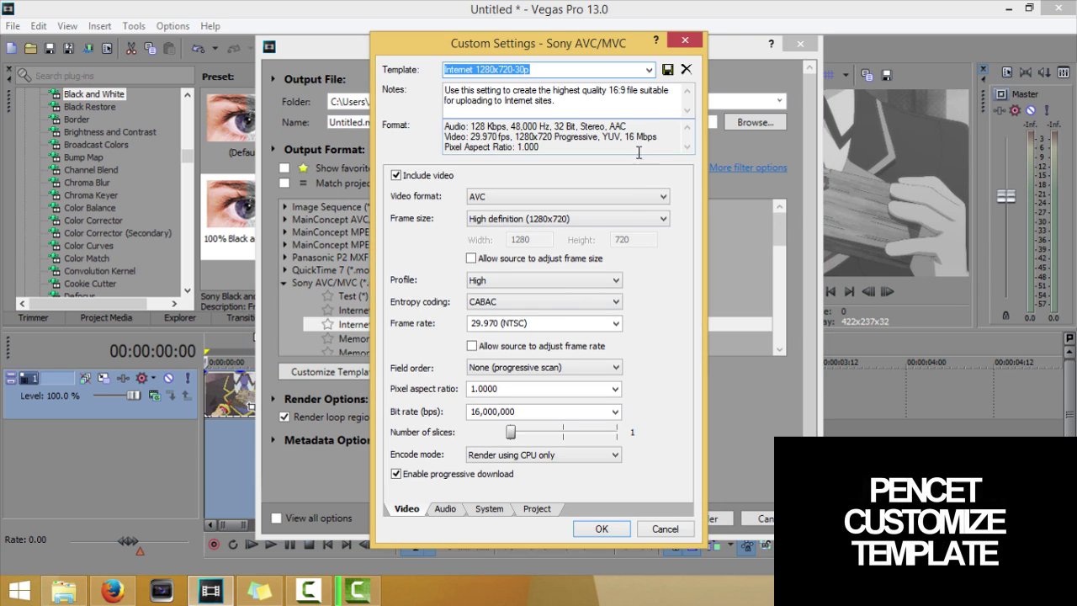
left_click(660, 200)
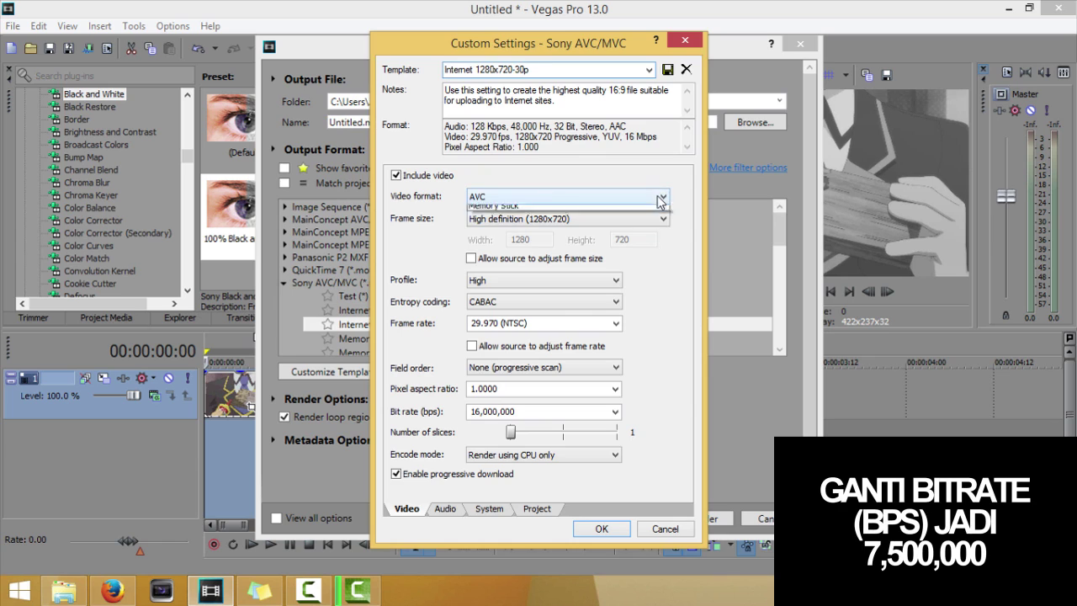
left_click(661, 211)
left_click(660, 219)
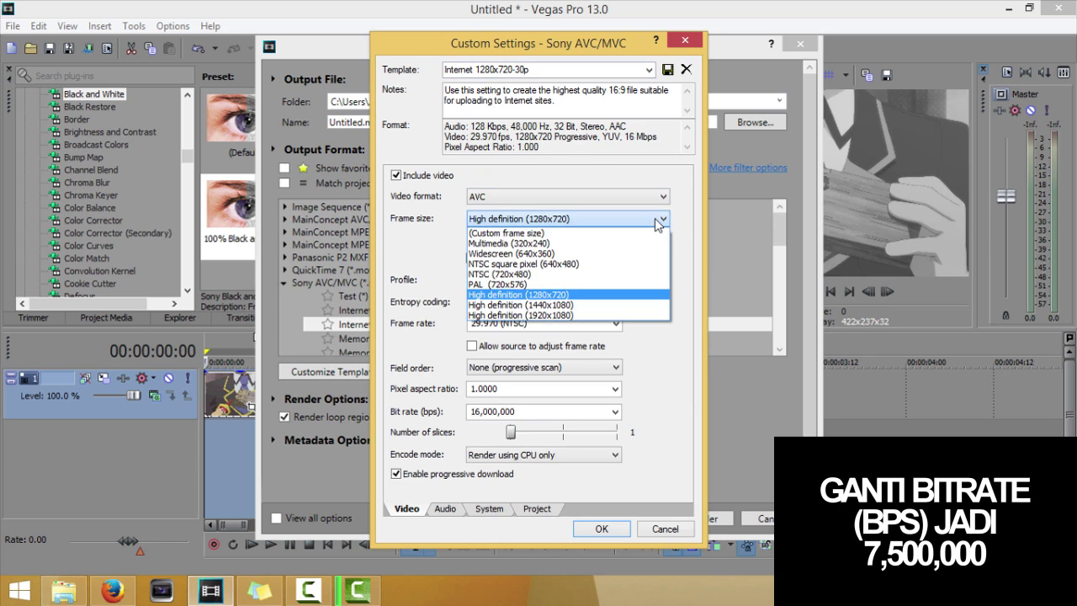
left_click(602, 295)
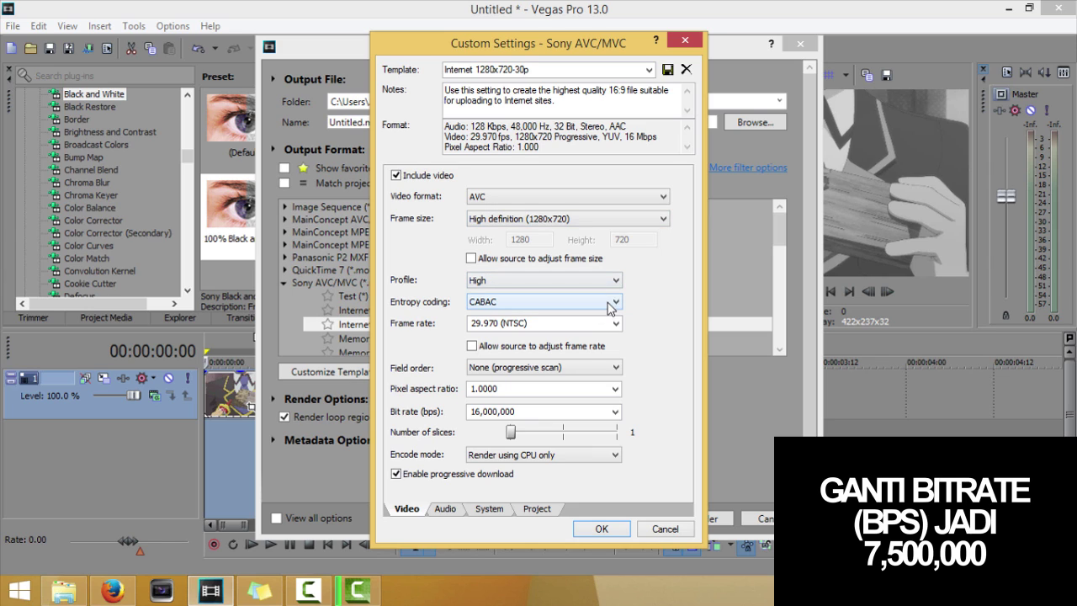
- Set the bit rate to 7,500,000 bps and the encode mode to Automatic (recommended), and disable progressive download
left_click_drag(535, 412, 431, 412)
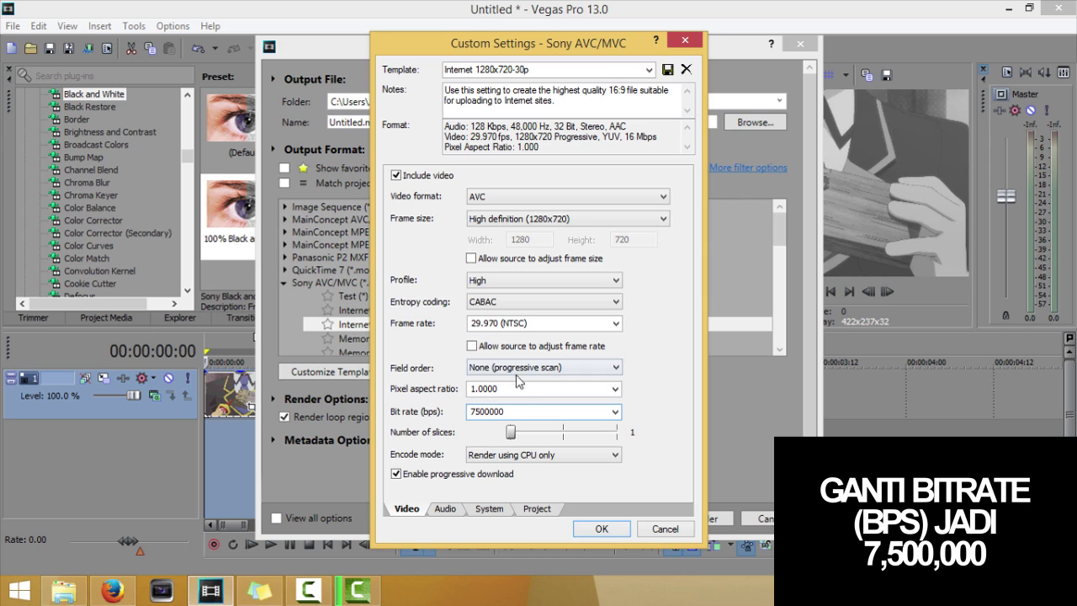
left_click(523, 385)
left_click(585, 454)
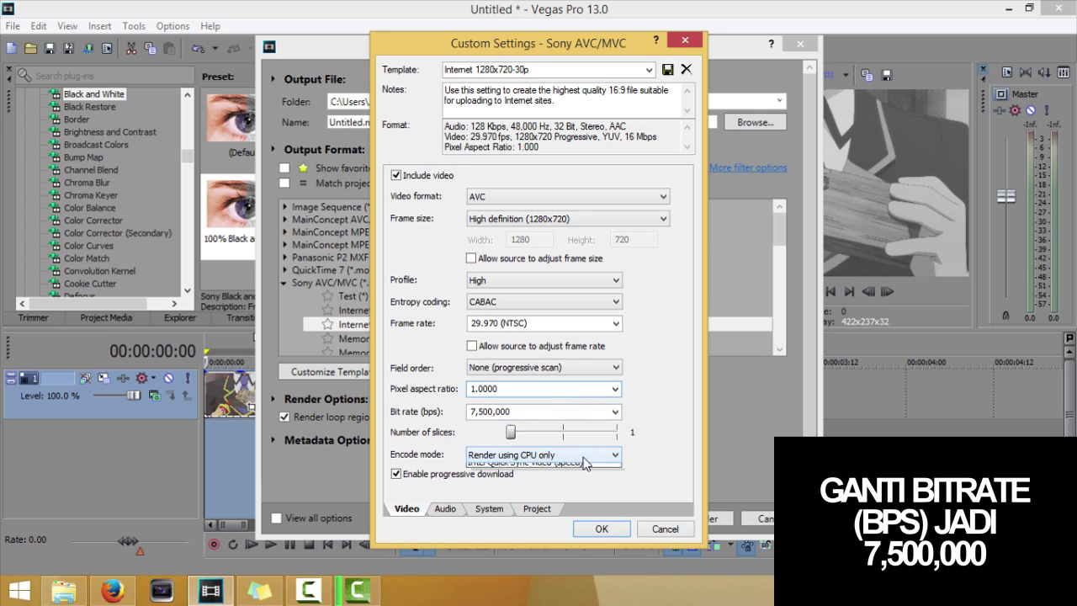
left_click(551, 470)
left_click(396, 474)
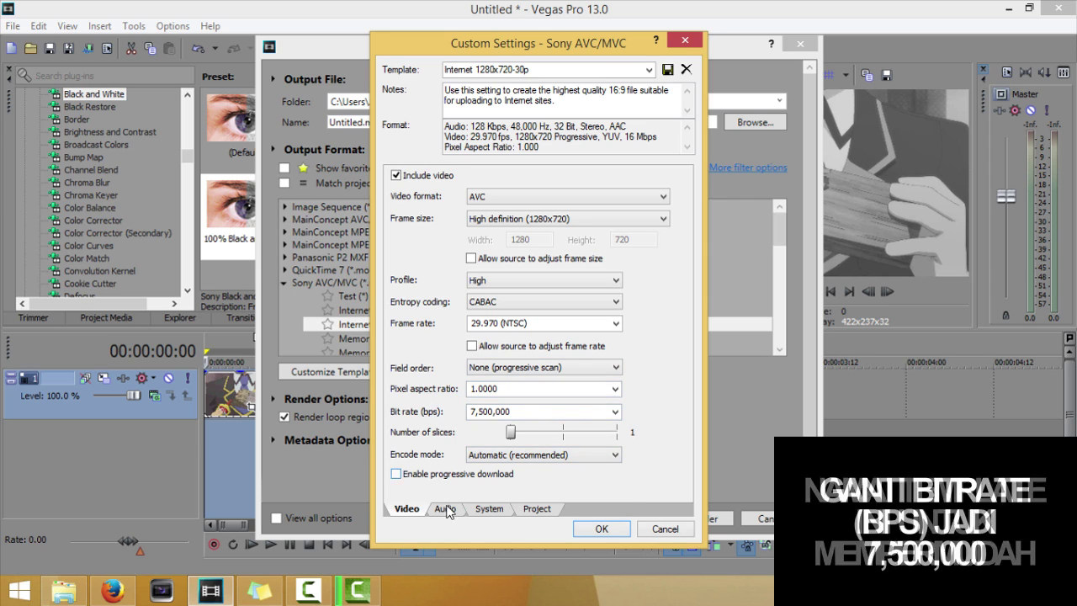
- Save the customized render settings as a template named Test and accept them
left_click(547, 69)
type("Test")
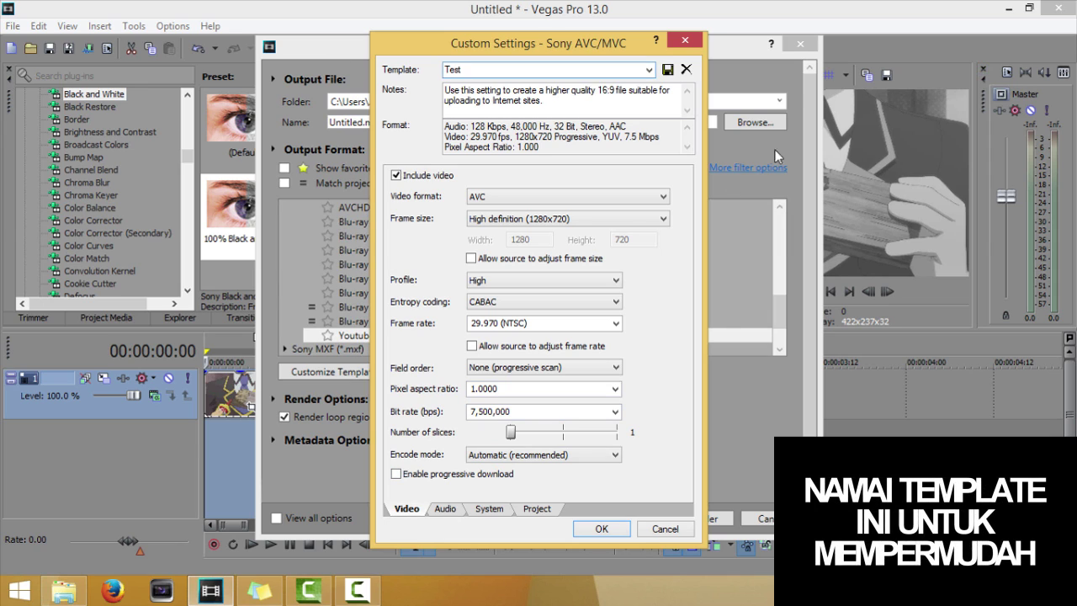
left_click(668, 69)
left_click(601, 529)
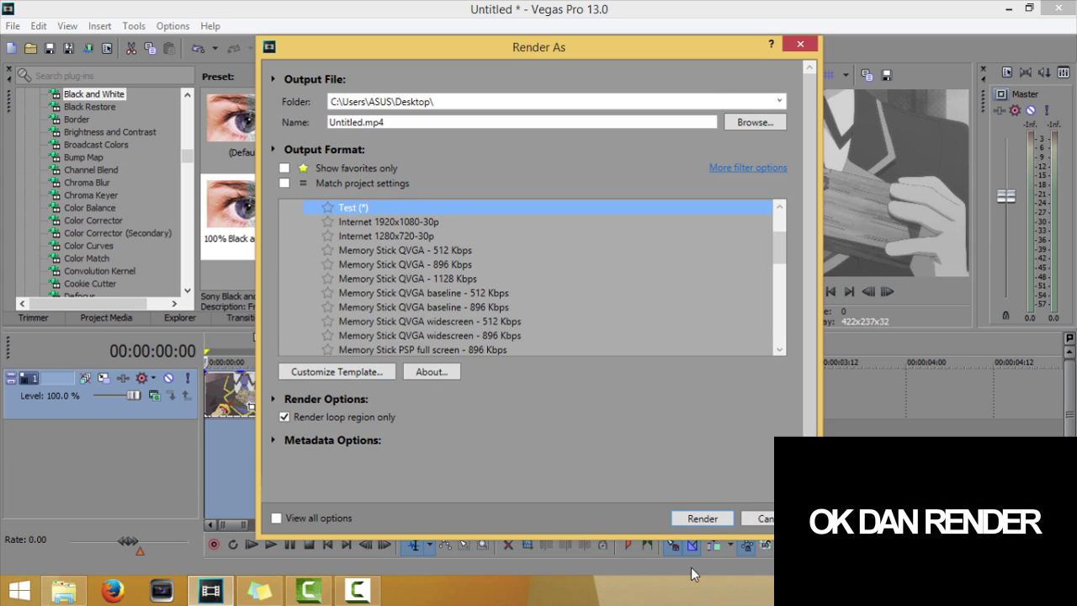
- Render the loop region to Untitled.mp4, check the result in the media player, and close the player
left_click(695, 521)
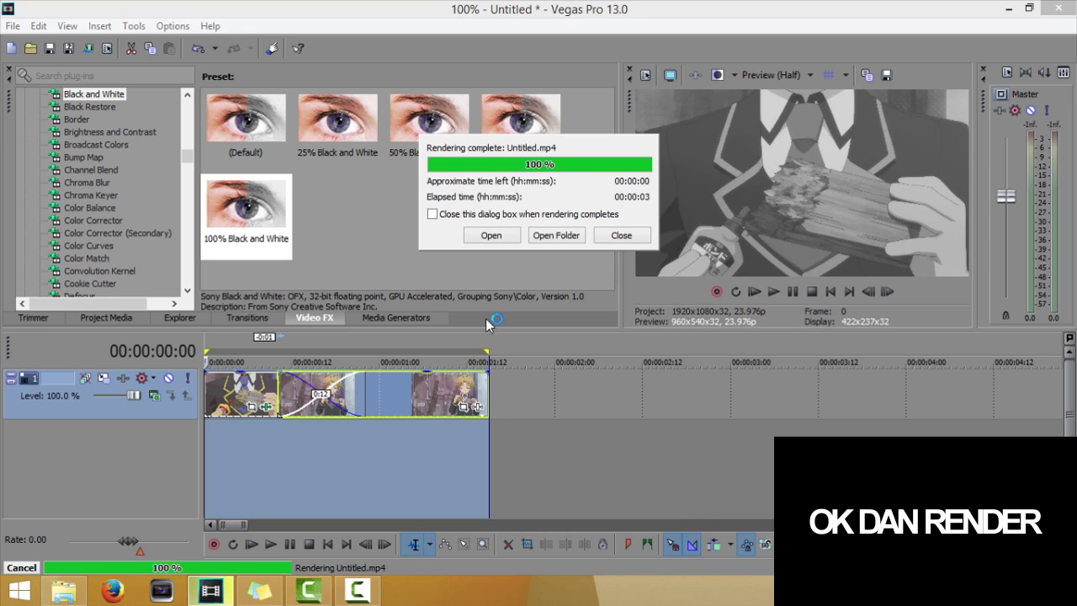
left_click(496, 237)
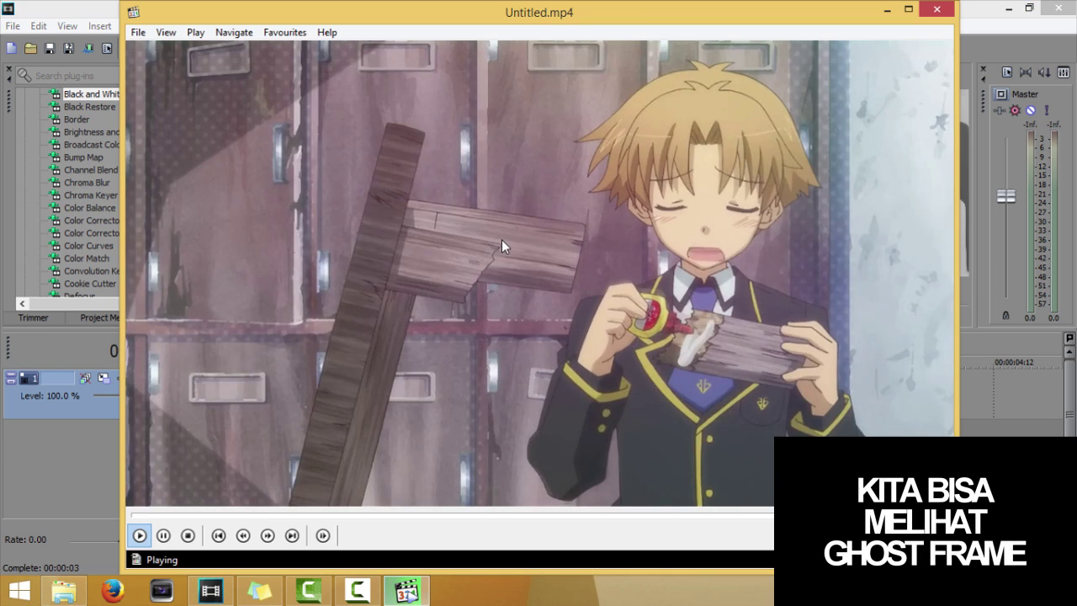
left_click(502, 239)
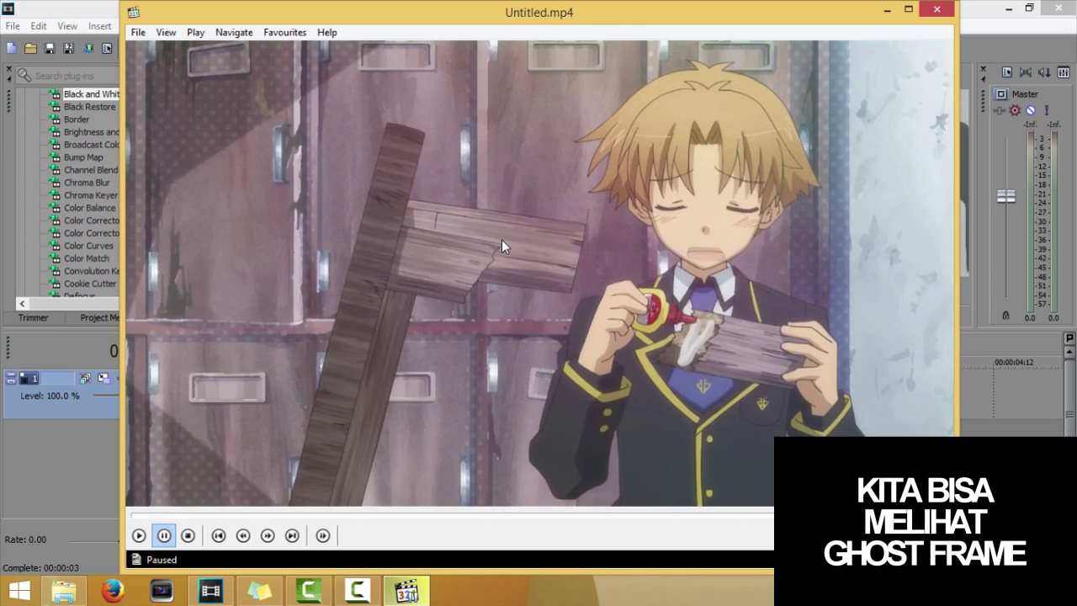
left_click(937, 9)
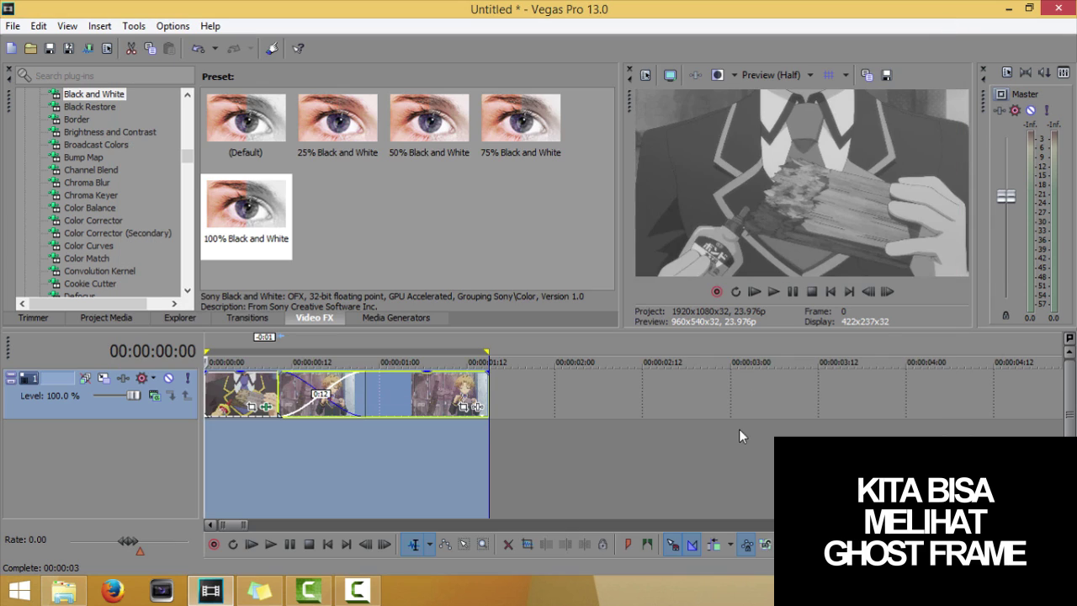
- Select all the video events on the track and switch them to Disable Resample
left_click(577, 404)
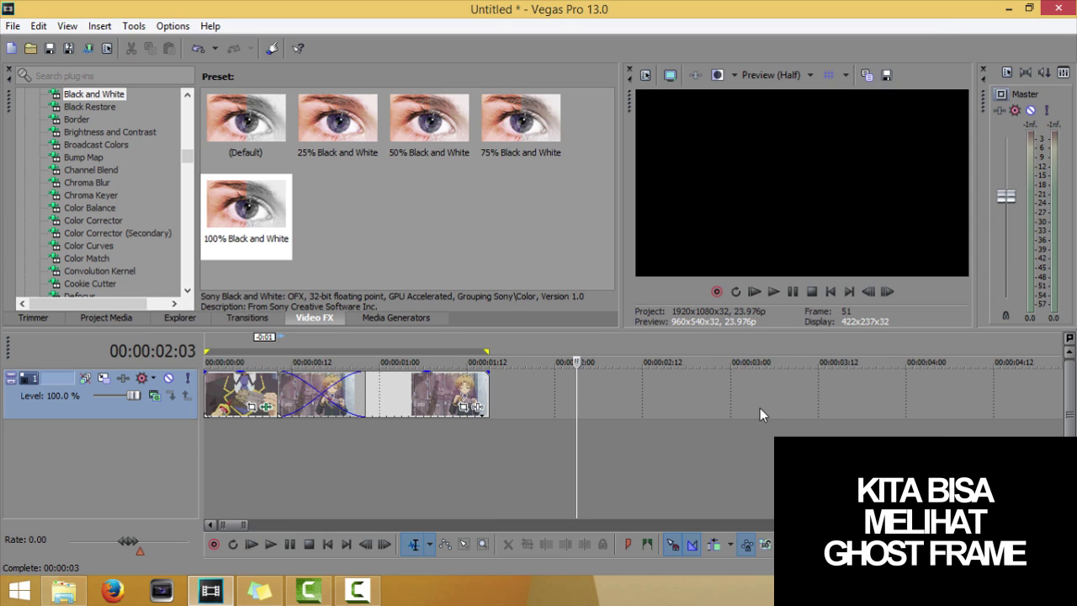
left_click(462, 544)
left_click_drag(540, 432, 221, 387)
right_click(431, 406)
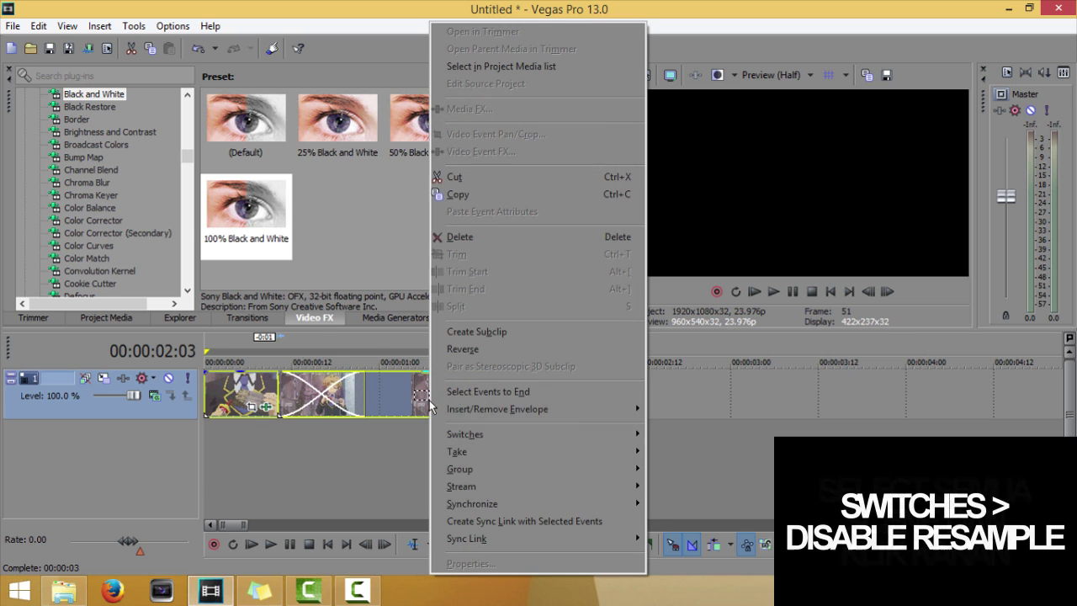
mouse_move(485, 441)
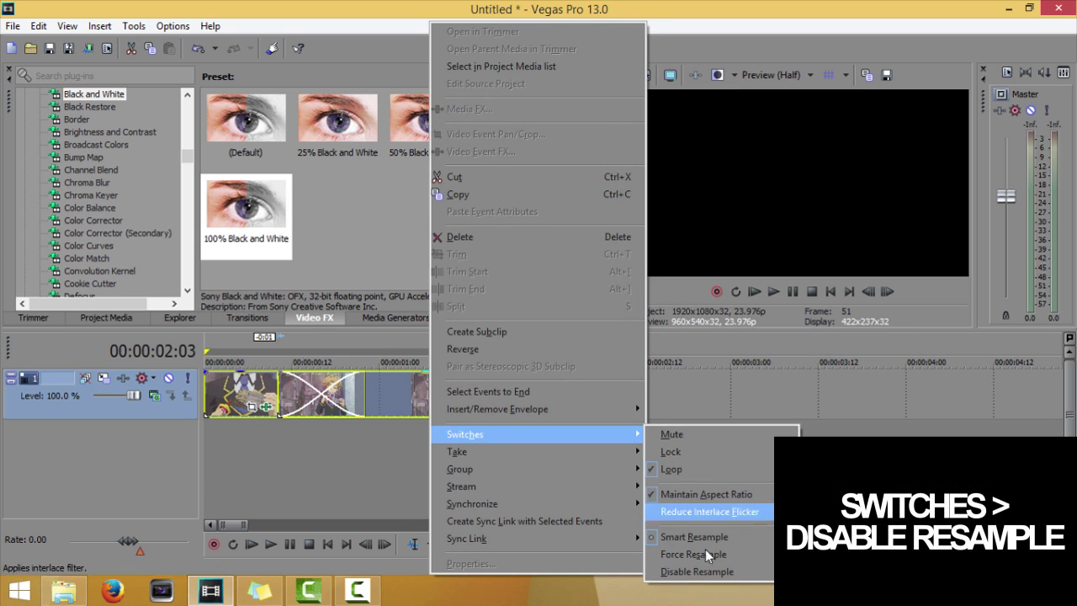
left_click(711, 572)
- Render the loop region spanning all clips with the Test template, overwriting Untitled.mp4, and play back the result
left_click(412, 544)
double_click(420, 410)
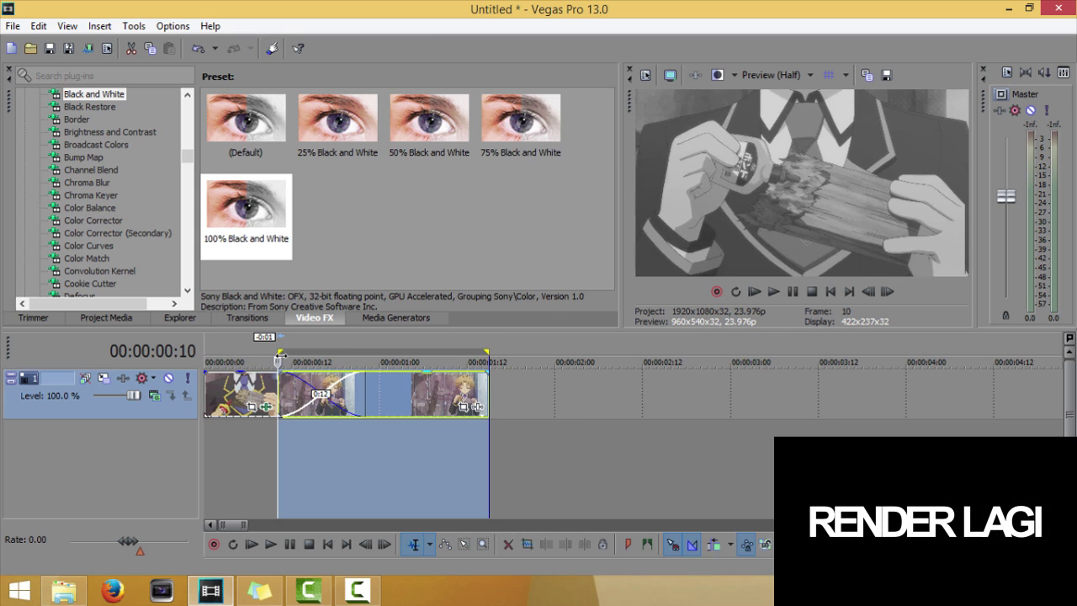
left_click(13, 26)
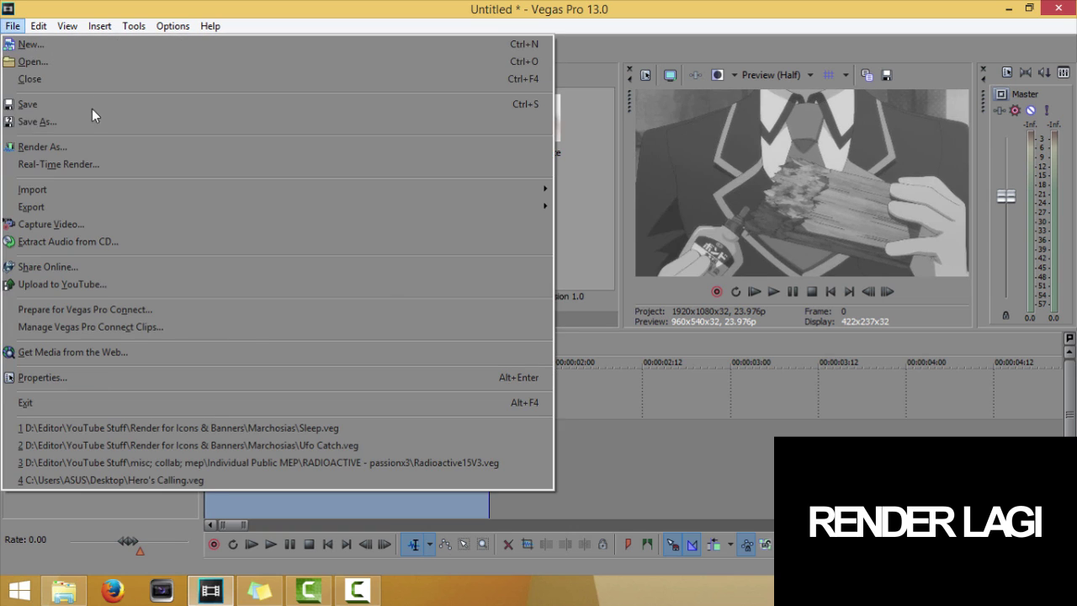
left_click(81, 145)
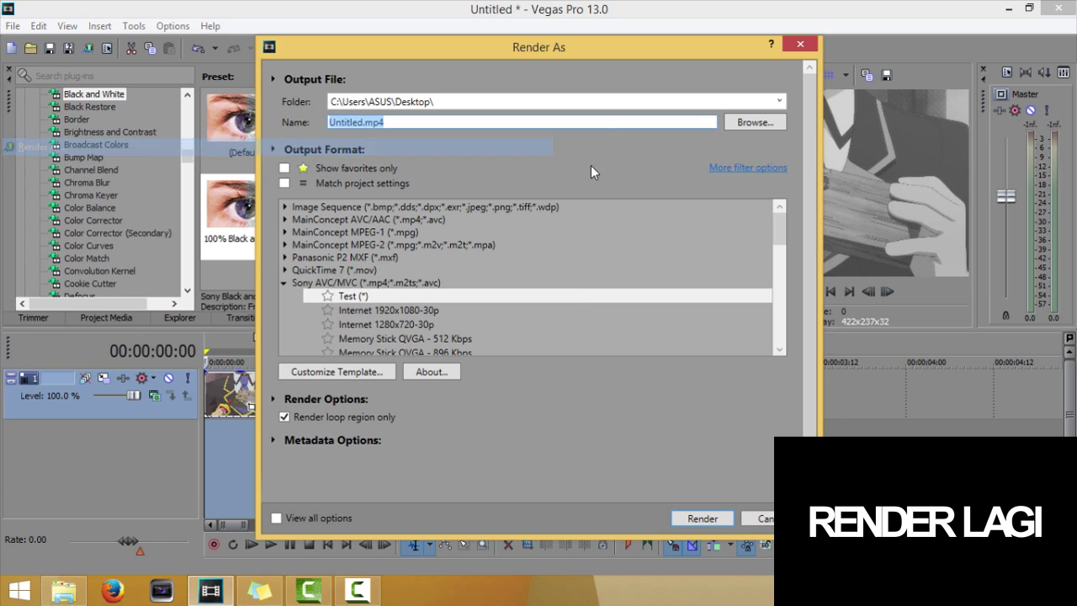
left_click(394, 298)
left_click(702, 518)
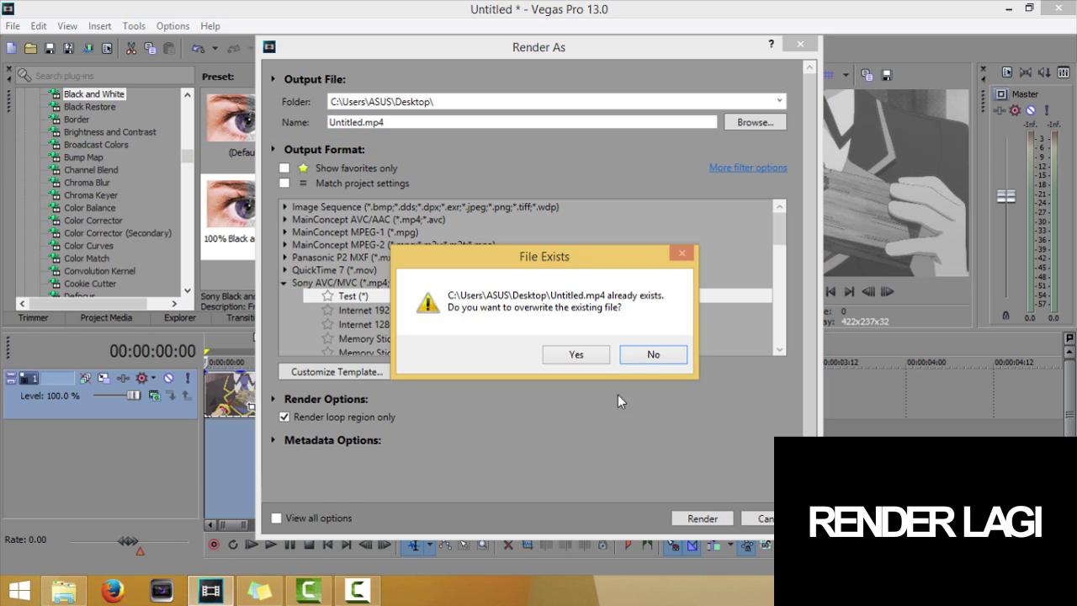
left_click(575, 355)
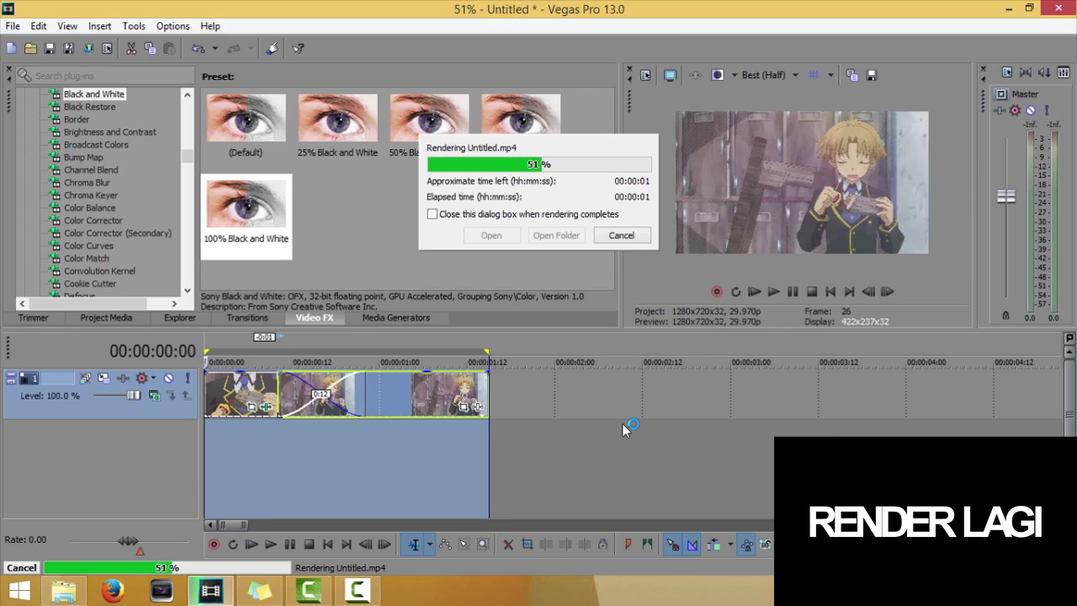
left_click(490, 235)
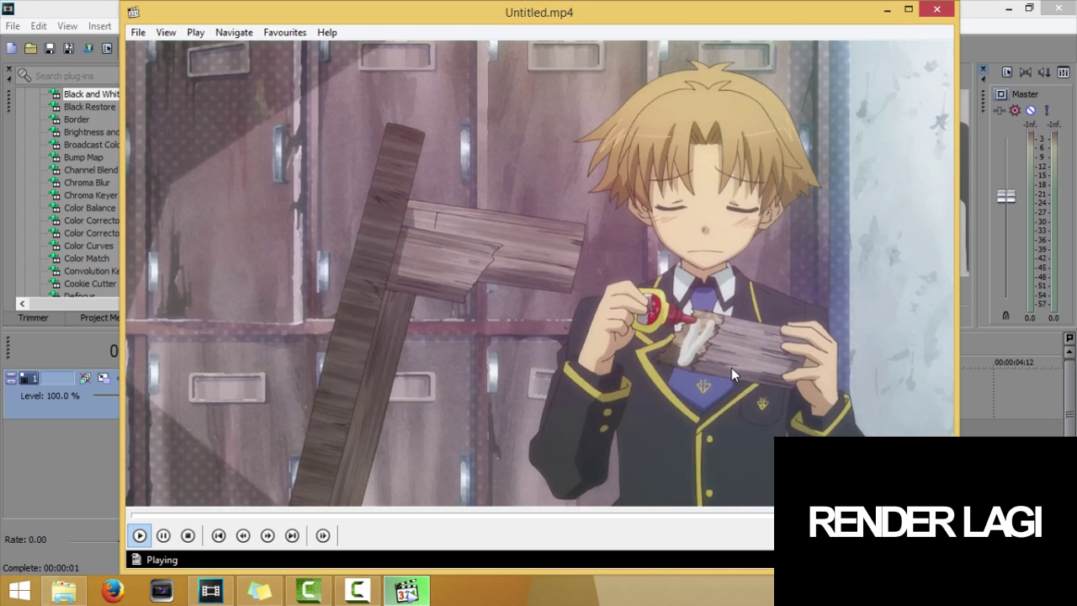
left_click(936, 8)
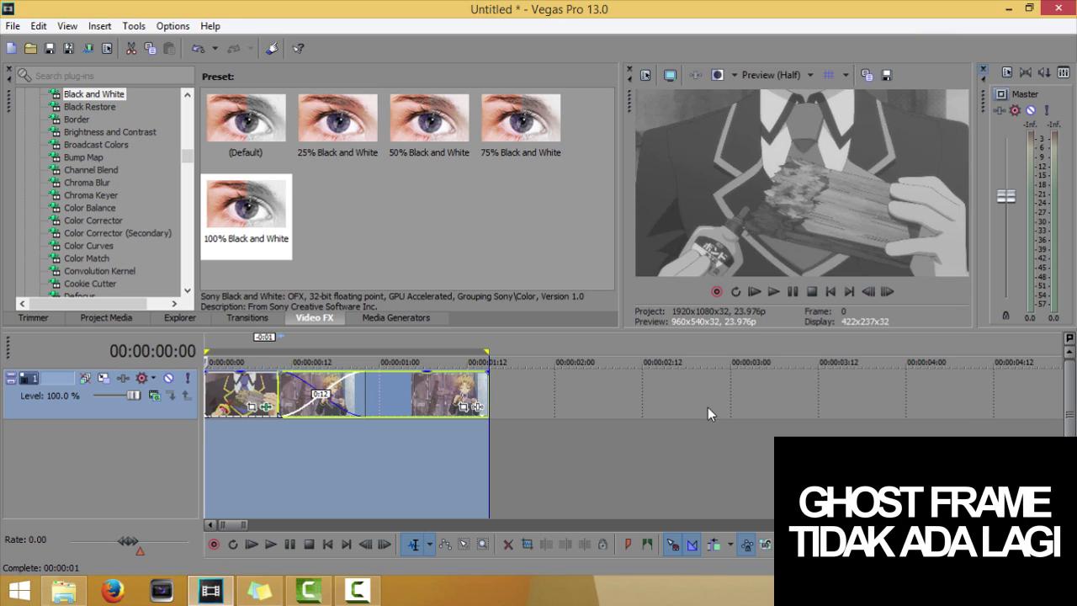